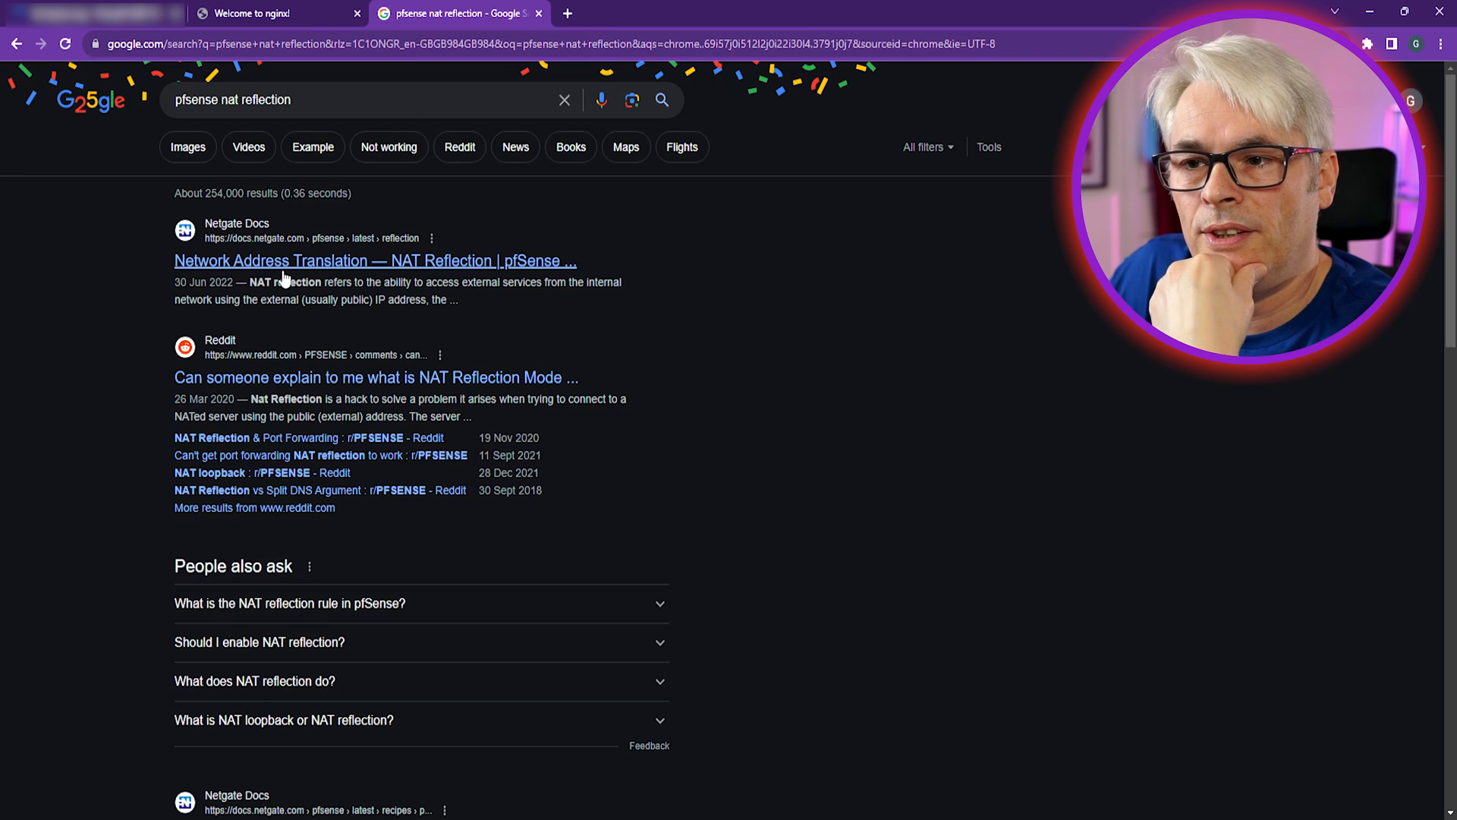
Scroll the Netgate NAT Reflection docs to the Configuring NAT Reflection section
scroll(809, 471, down, 4)
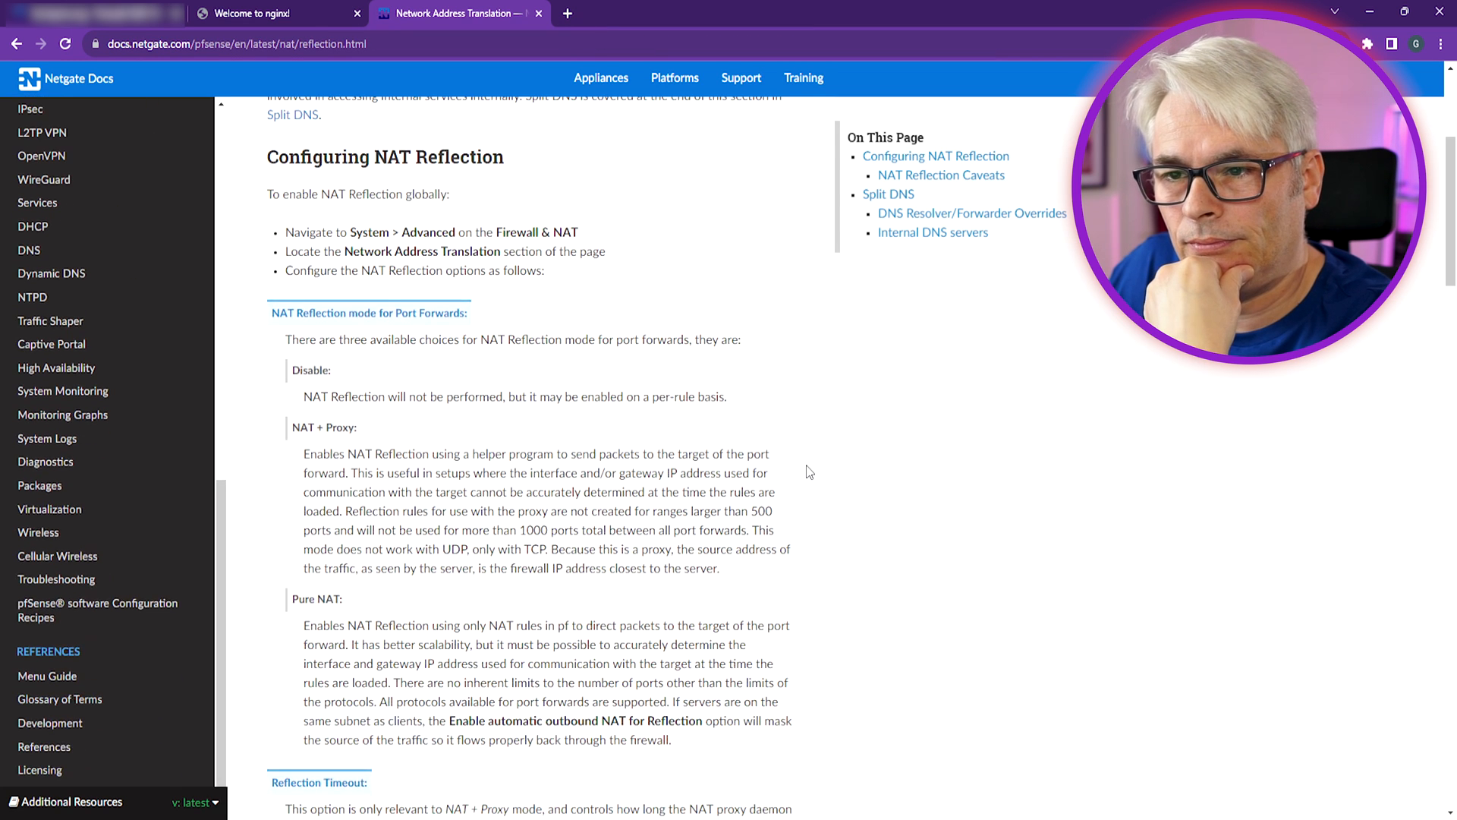
scroll(809, 471, down, 1)
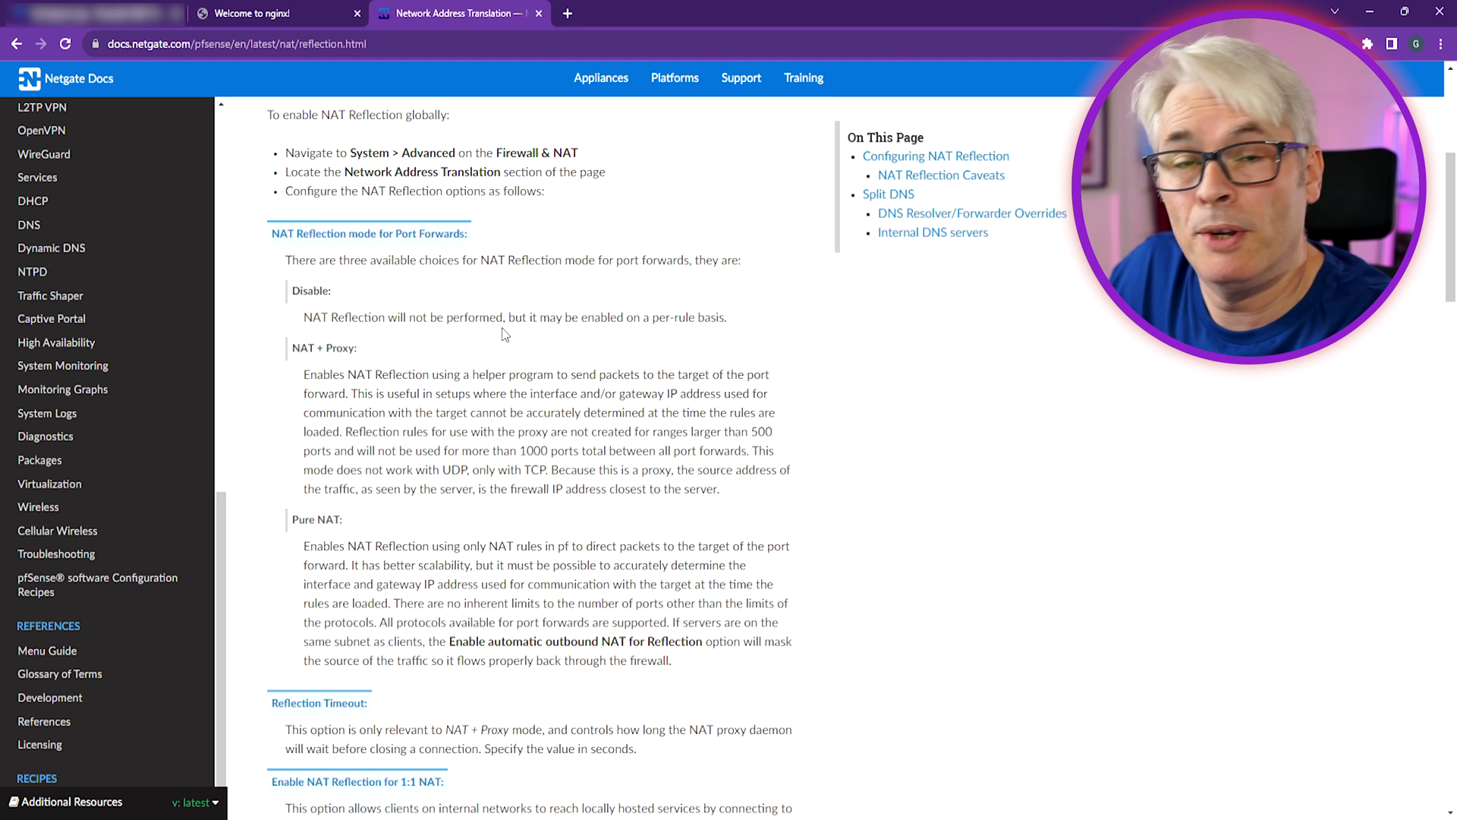
scroll(504, 334, down, 2)
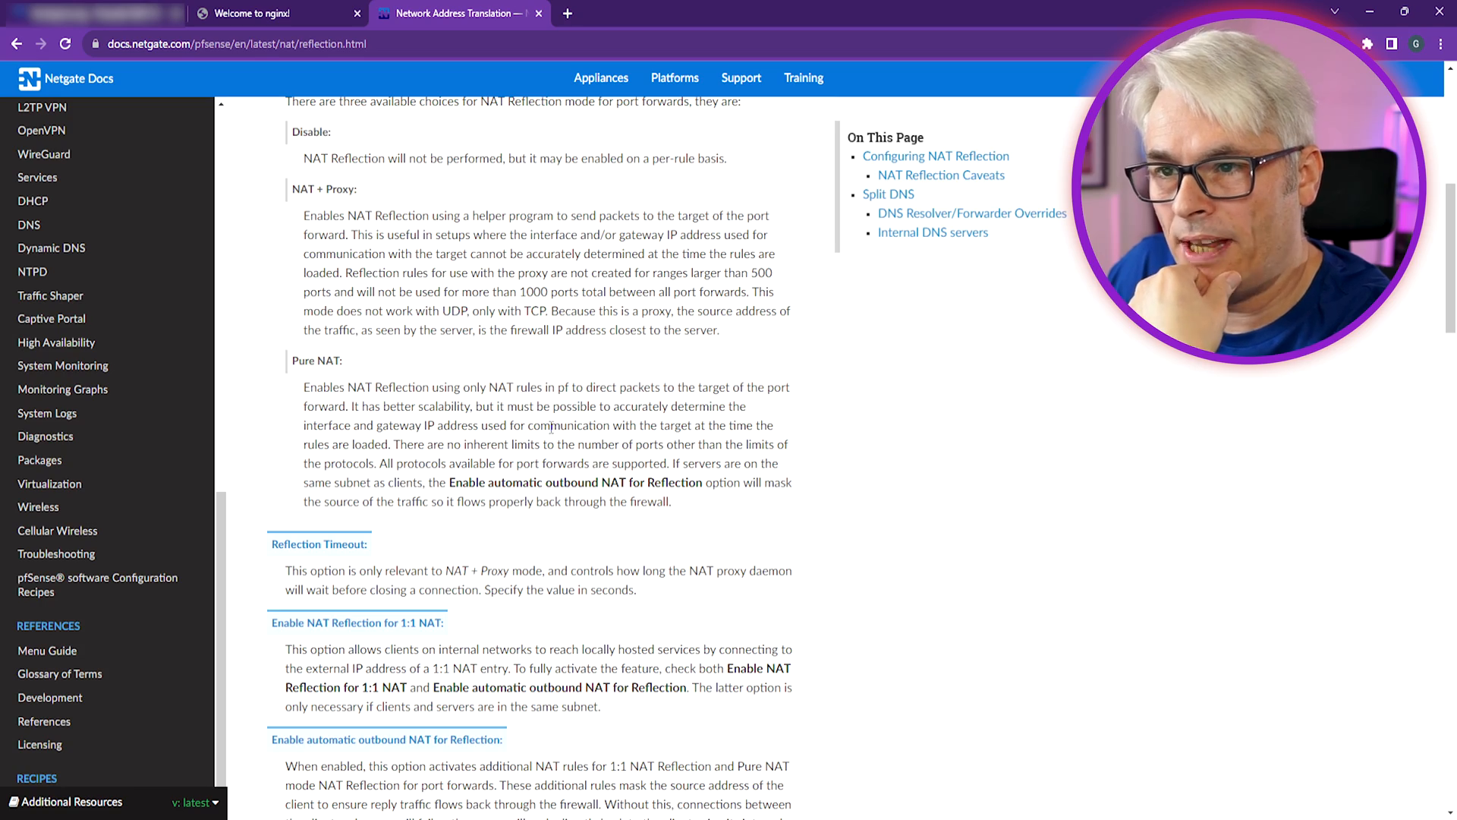
scroll(510, 460, up, 2)
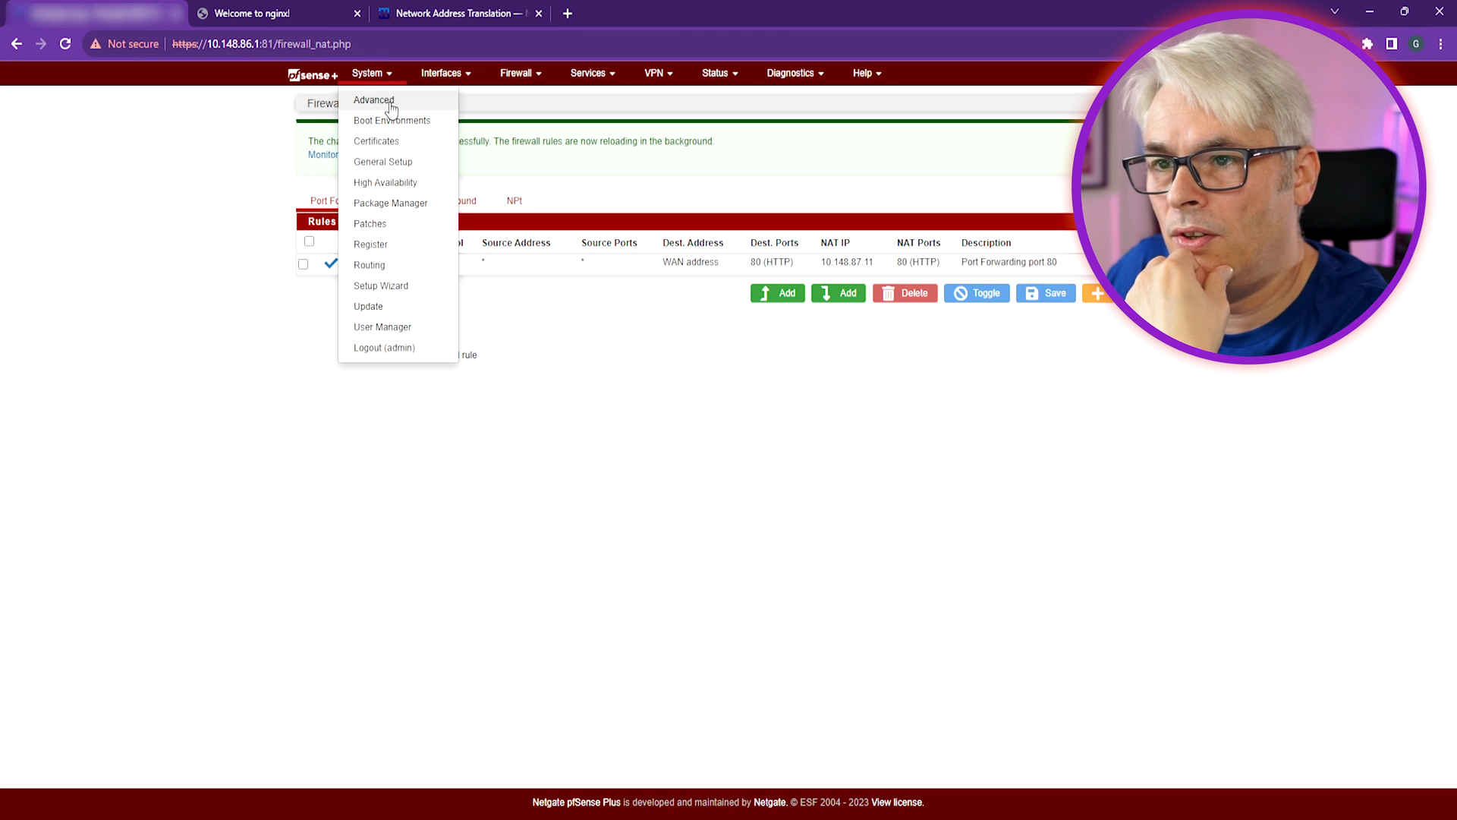
Enable NAT reflection for 1:1 NAT in System > Advanced > Firewall & NAT and save
click(387, 100)
click(421, 129)
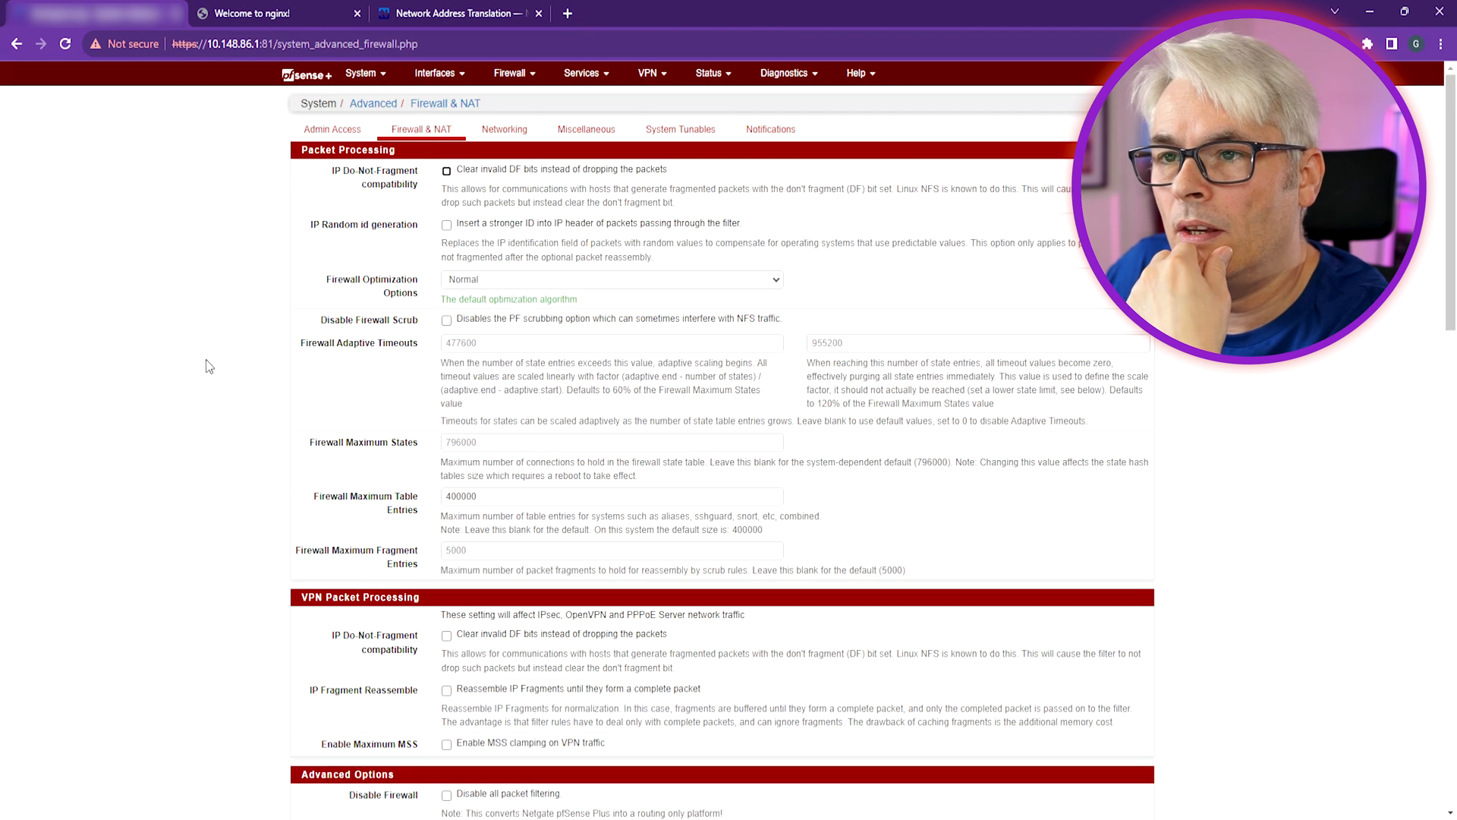
click(383, 11)
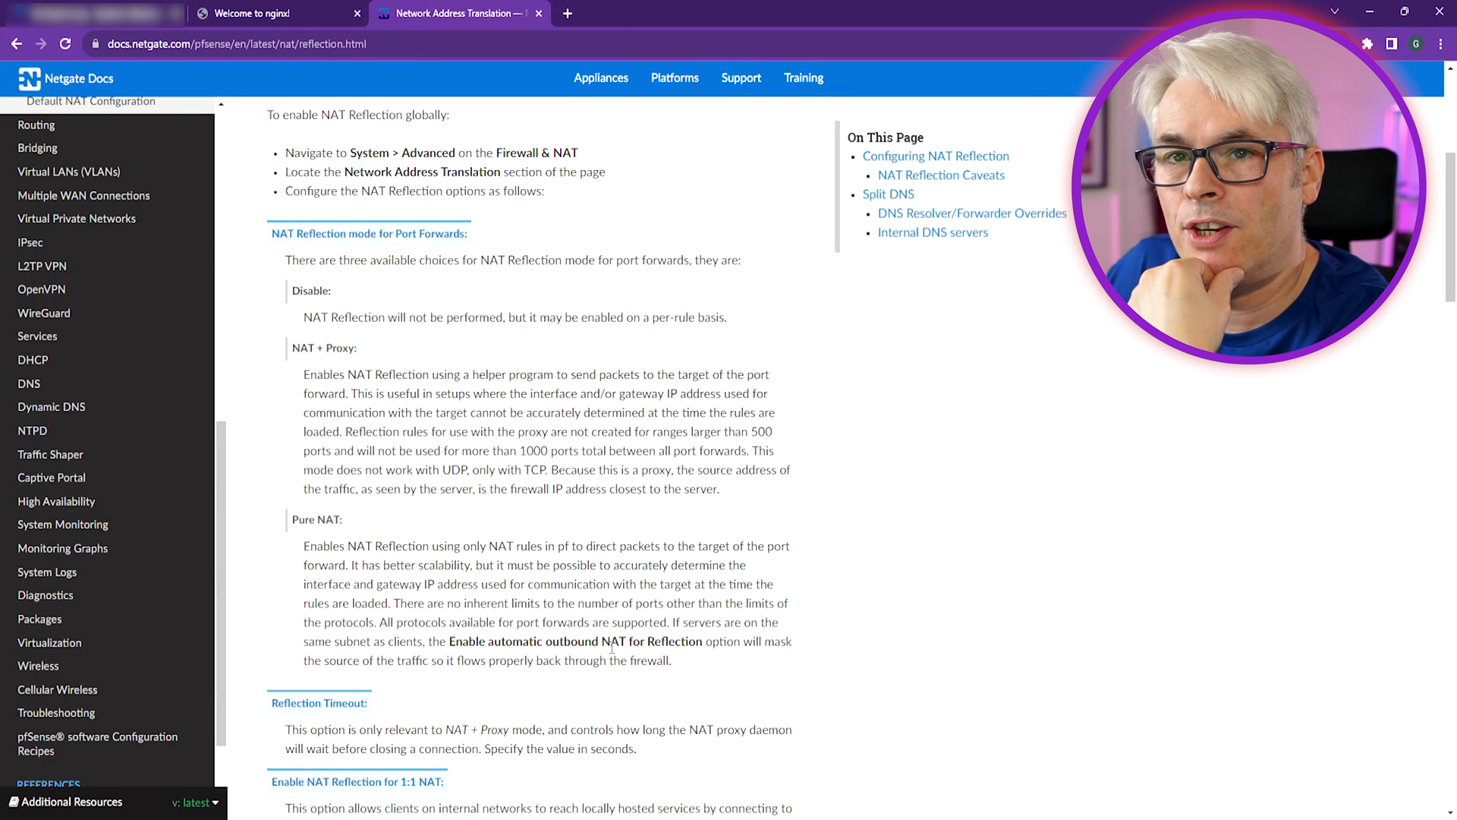
key(ctrl+1)
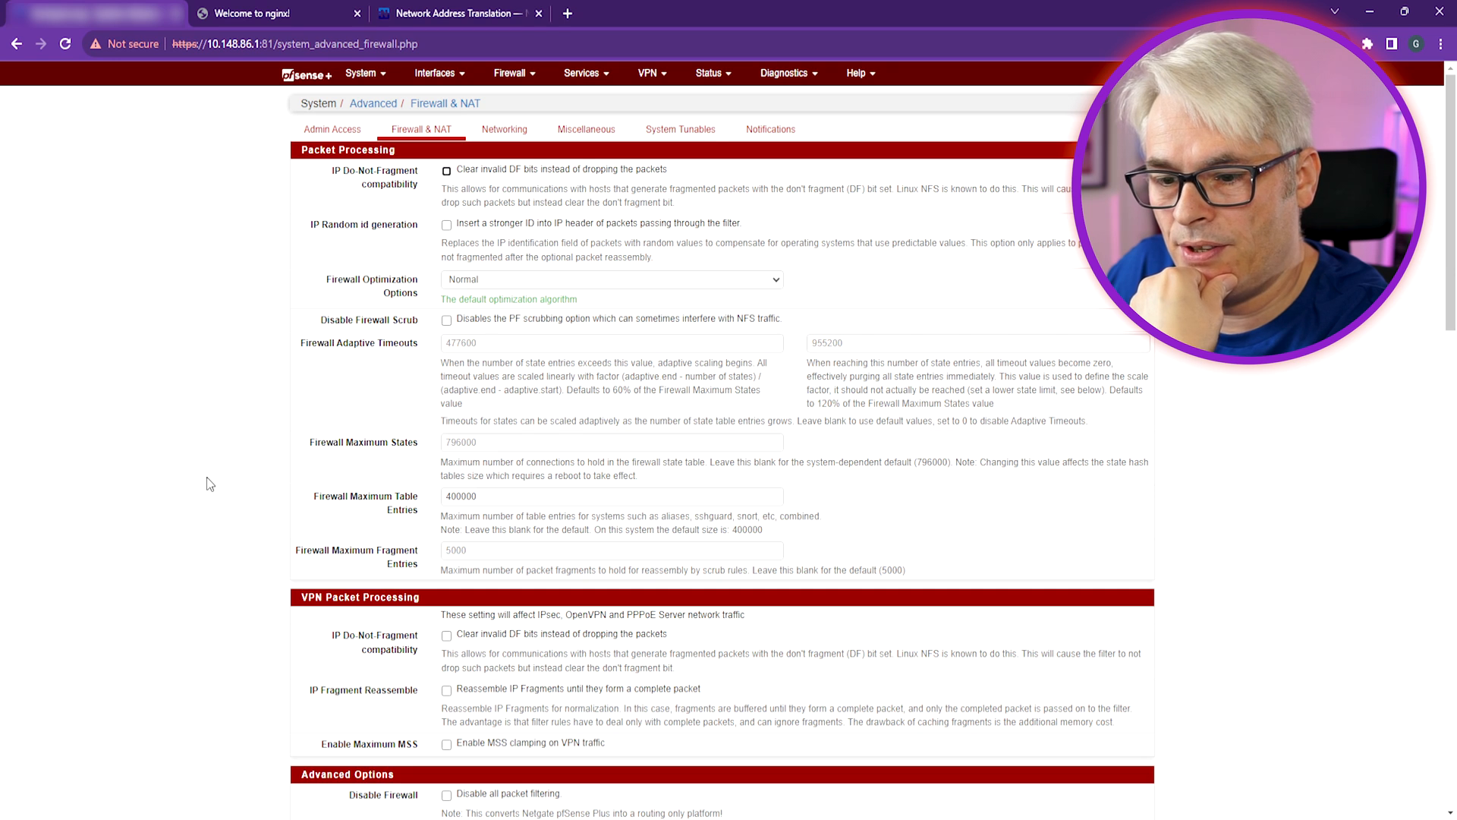
scroll(448, 580, down, 15)
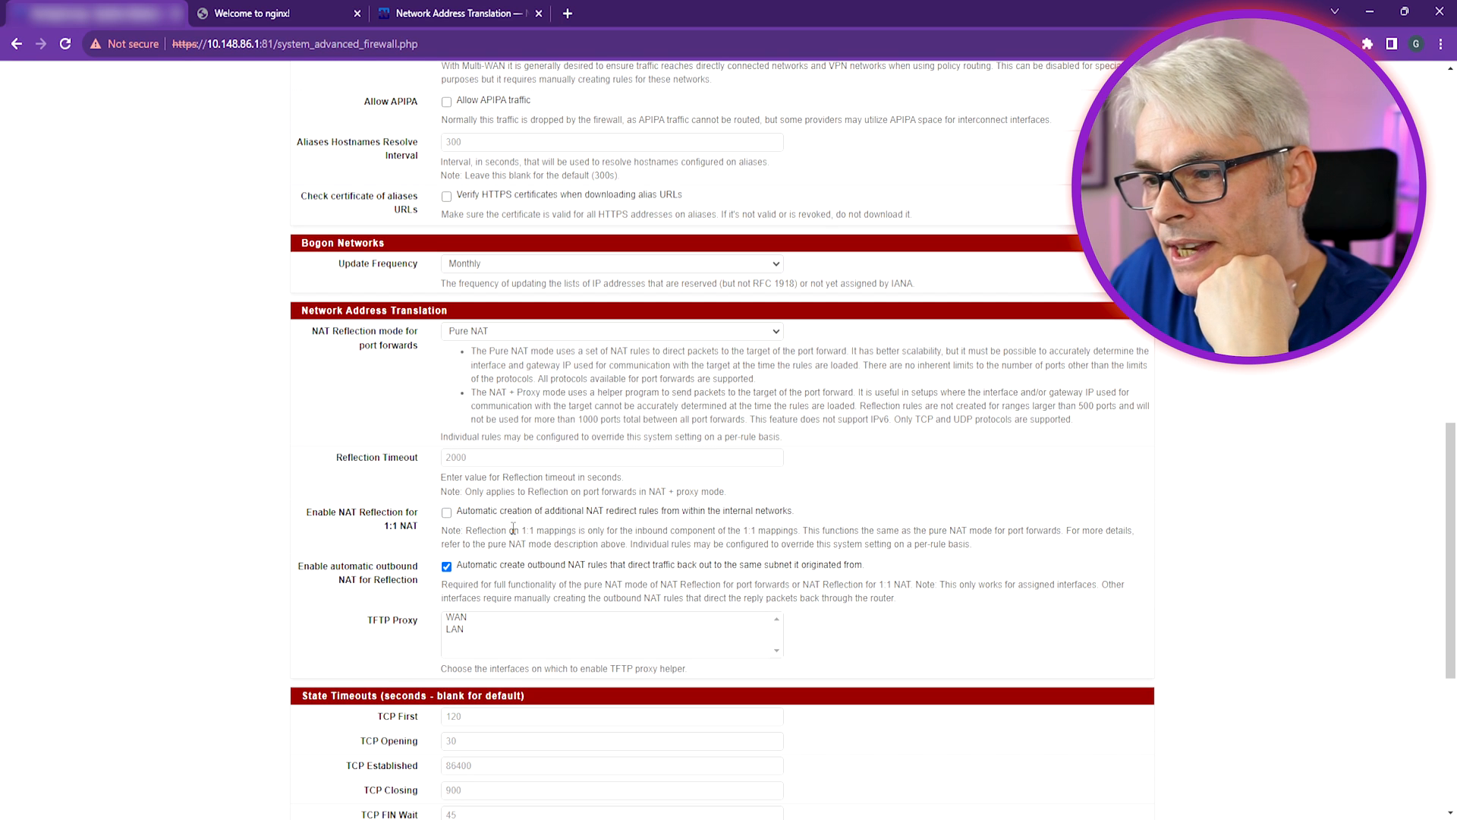
click(469, 515)
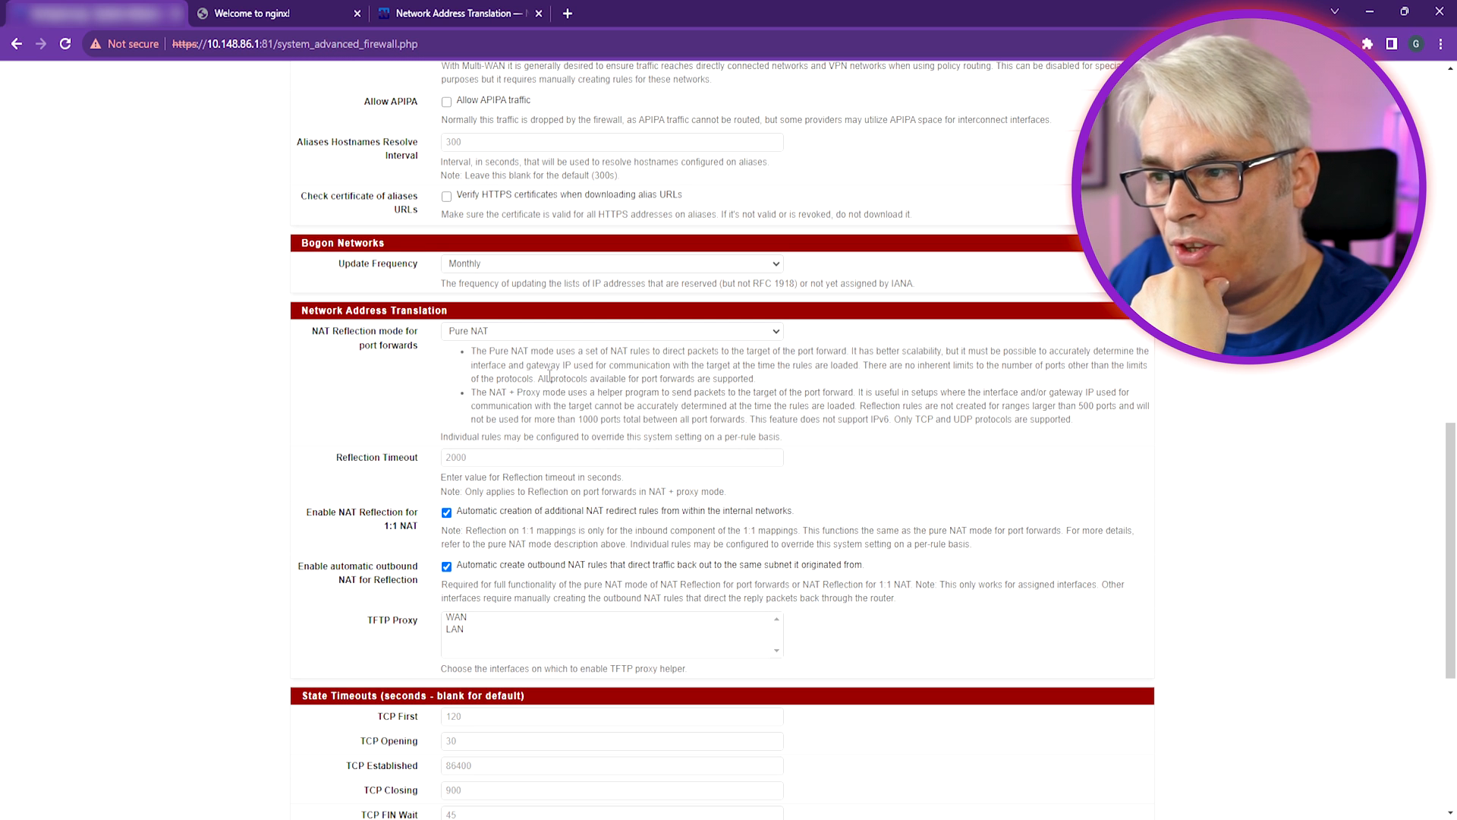
scroll(901, 520, down, 5)
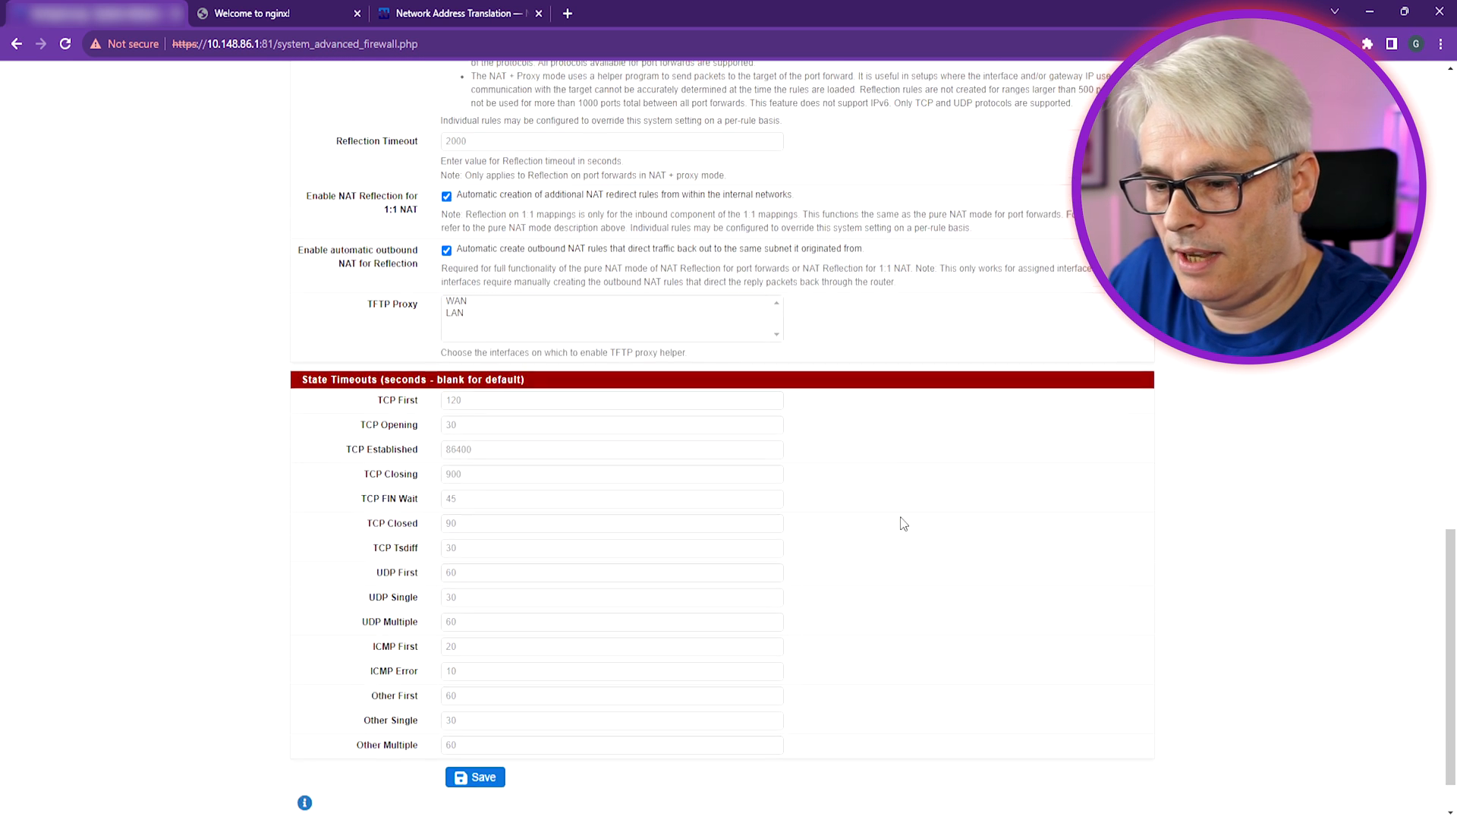
click(484, 716)
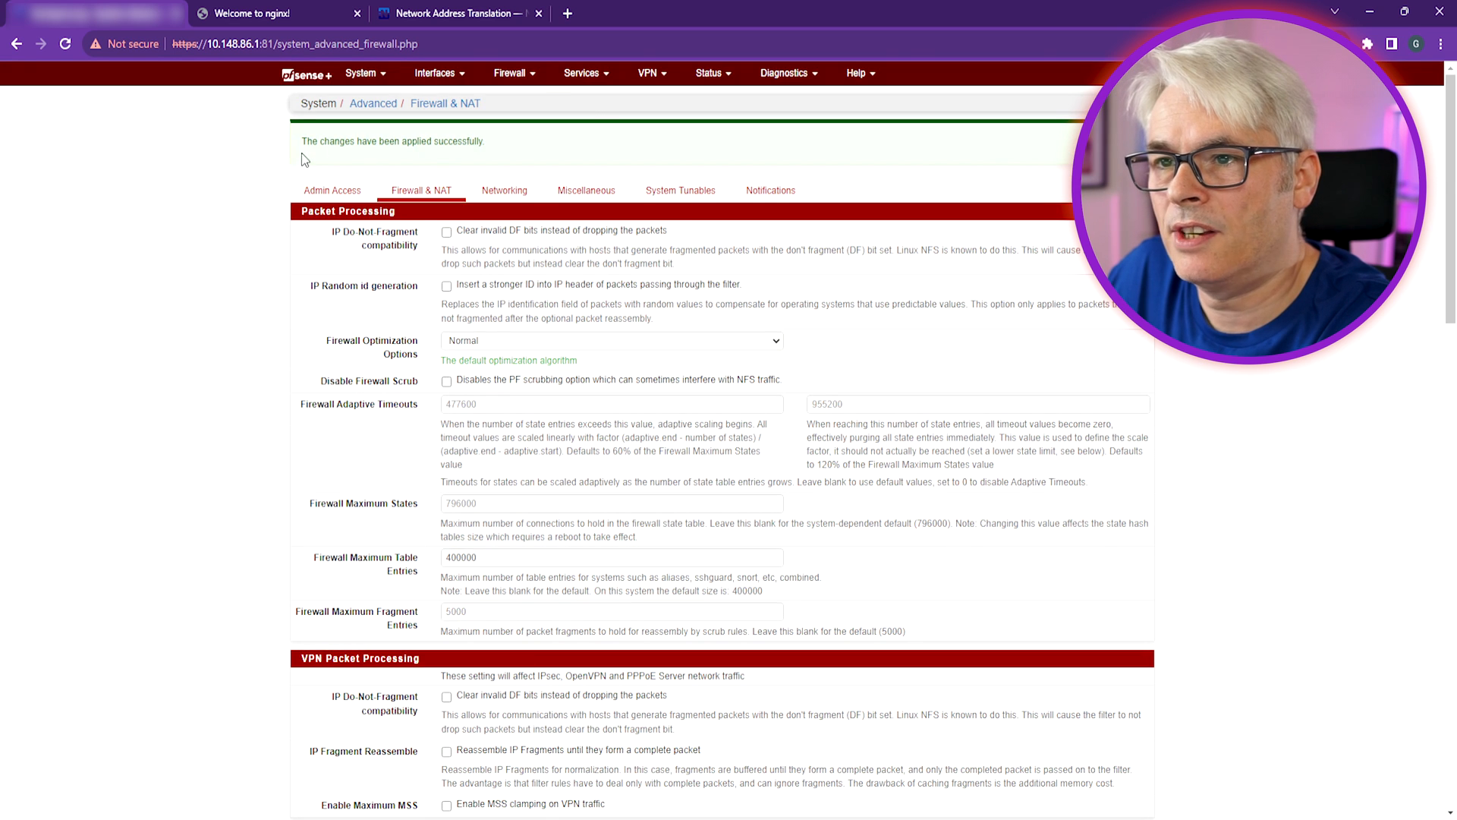
click(529, 75)
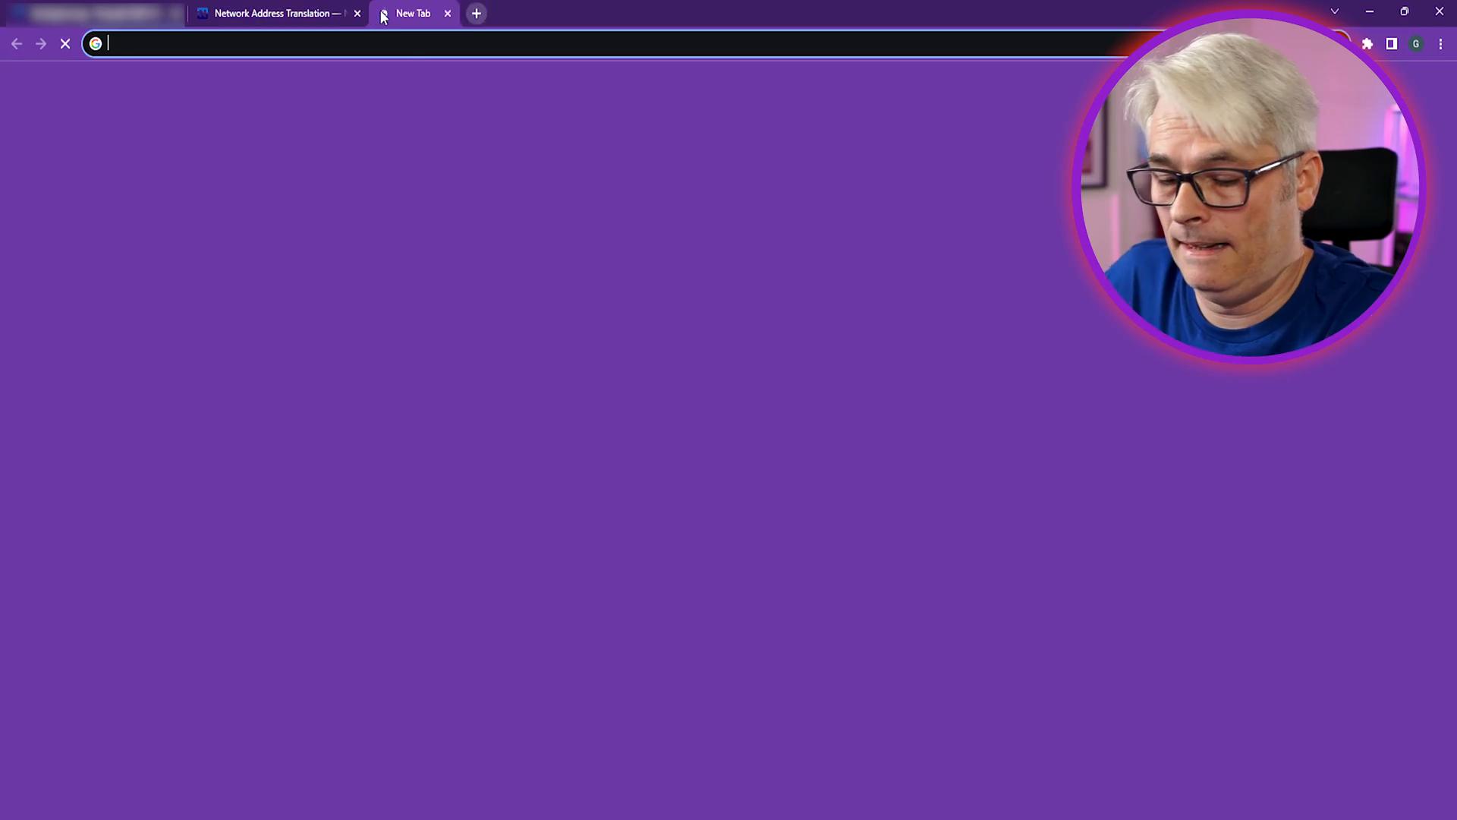
Load the test site's hostname from inside the network, hitting pfSense's DNS rebind error
click(417, 43)
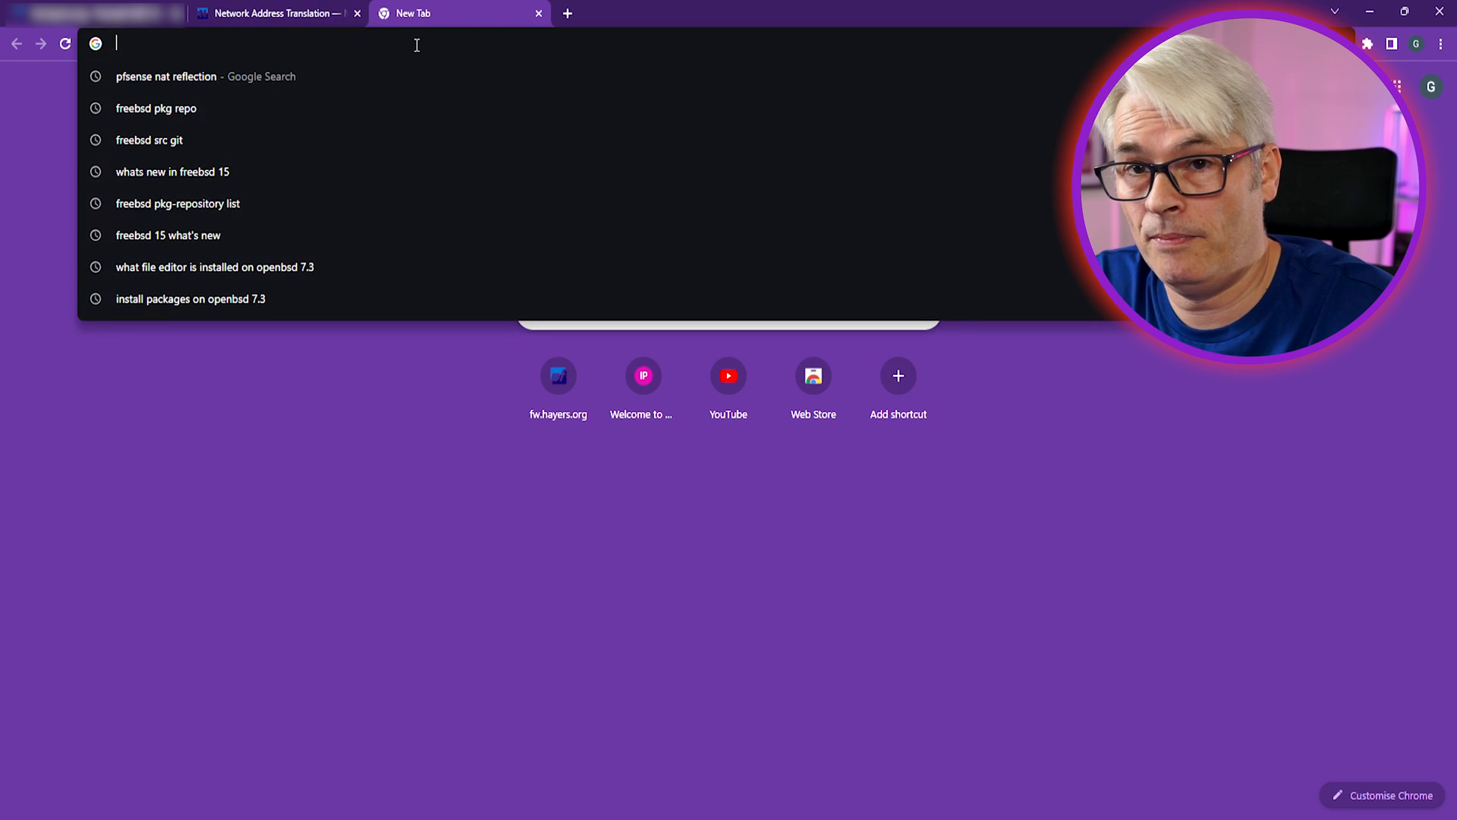
text(test.)
key(Return)
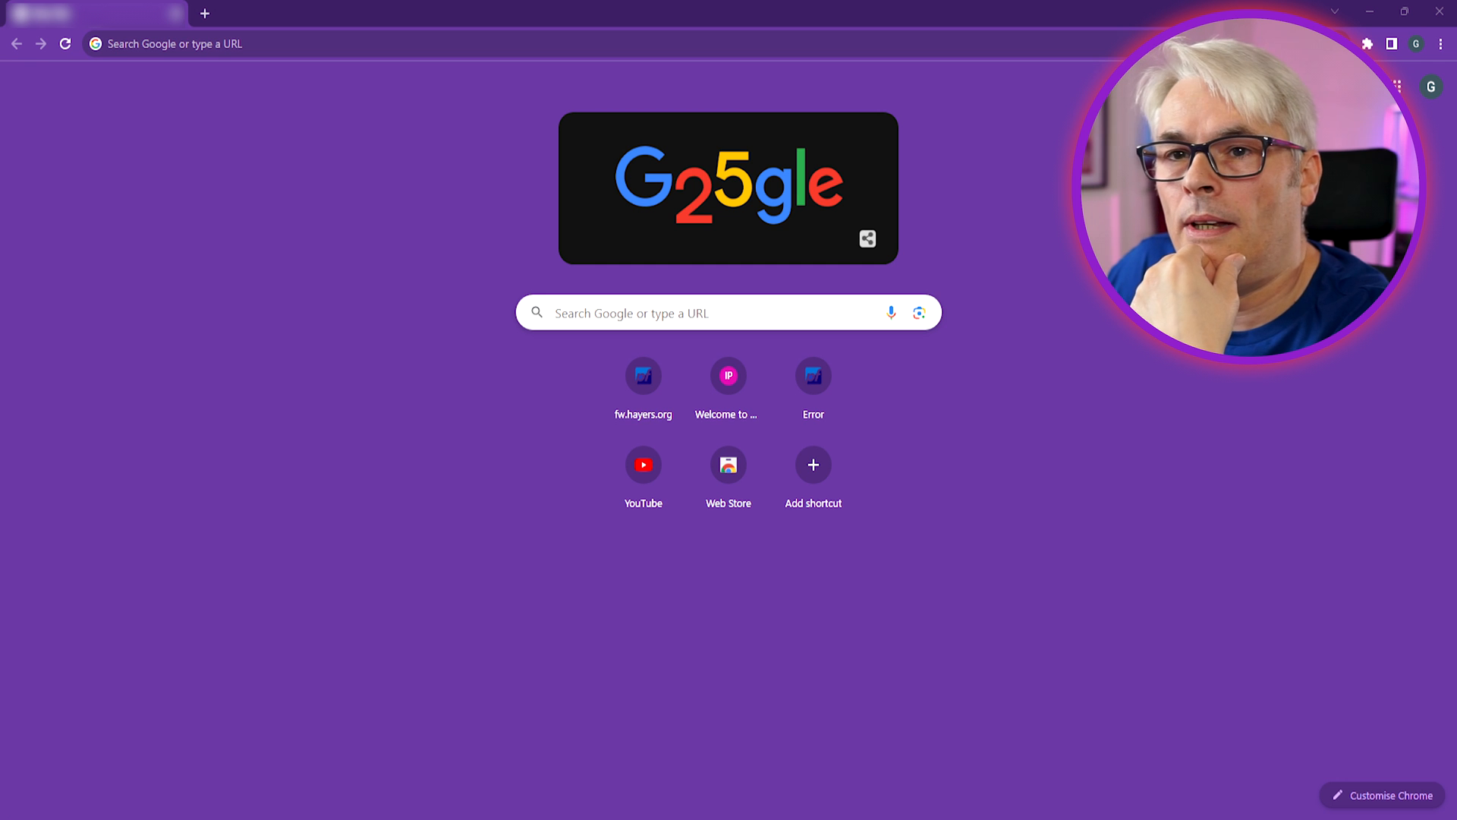
click(362, 44)
key(Return)
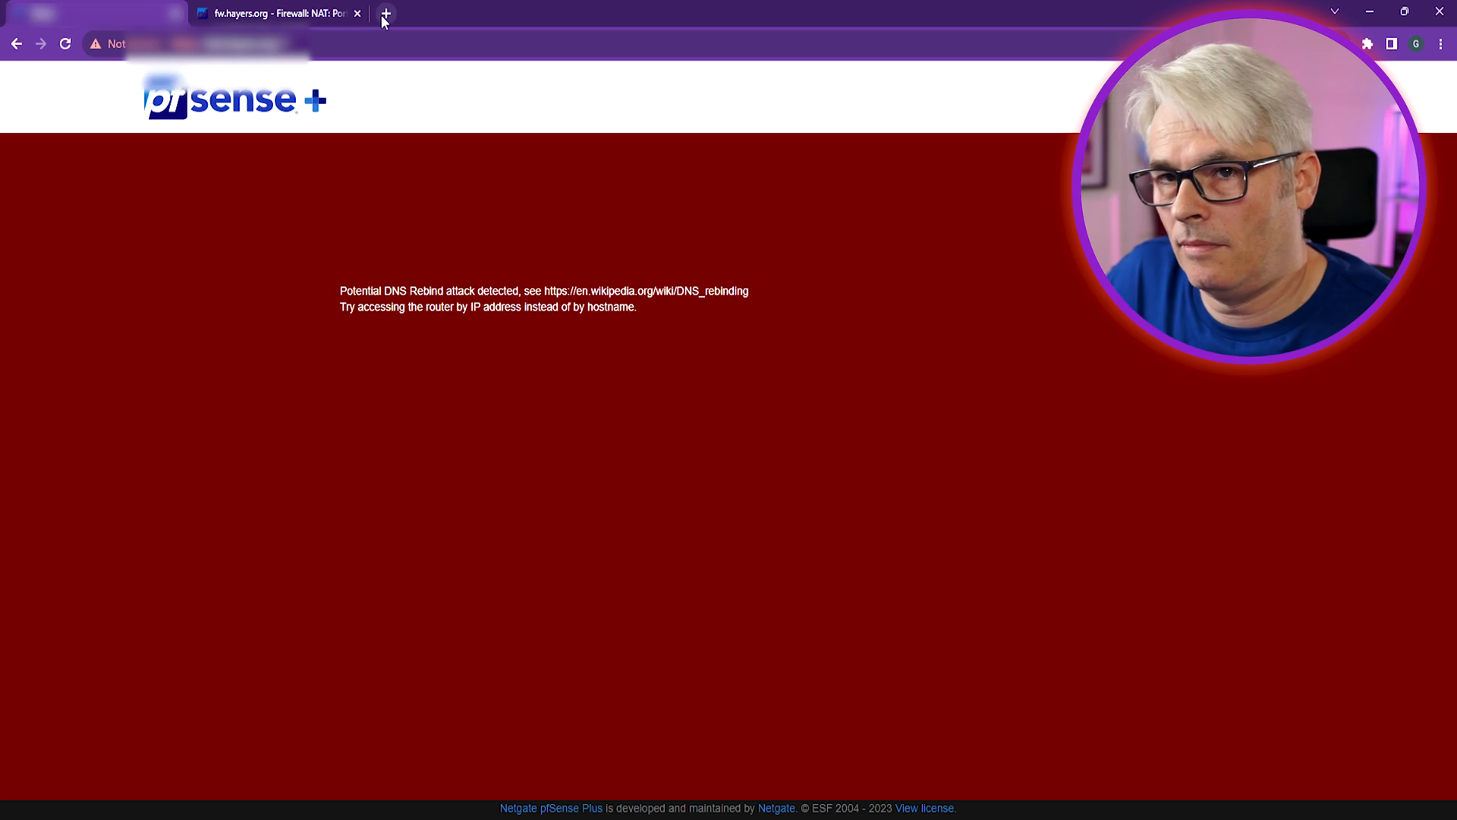
Search 'pfsense nat reflection' in a new browser tab
click(383, 15)
text(pfsense nat)
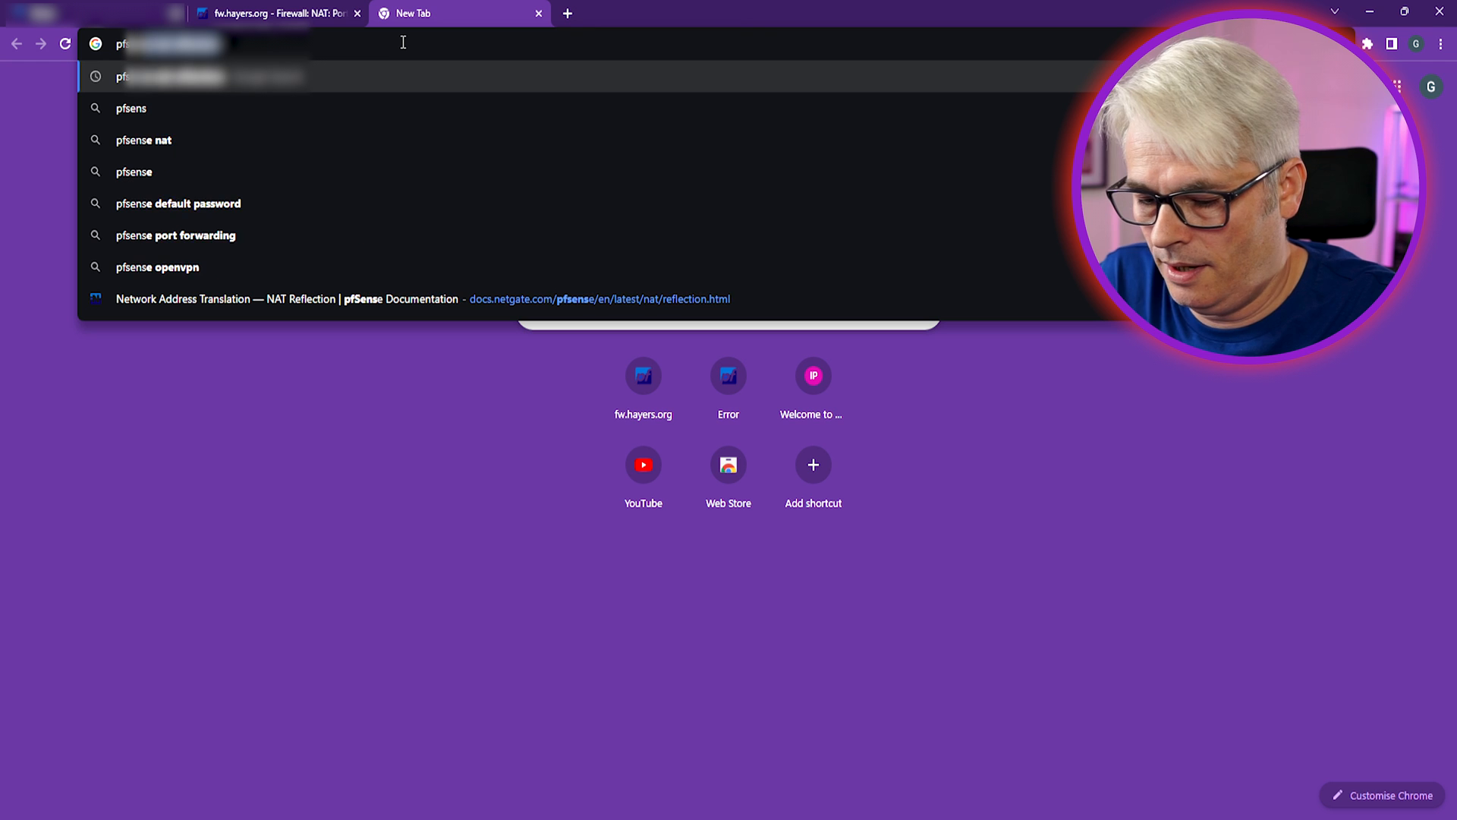
text( reflection)
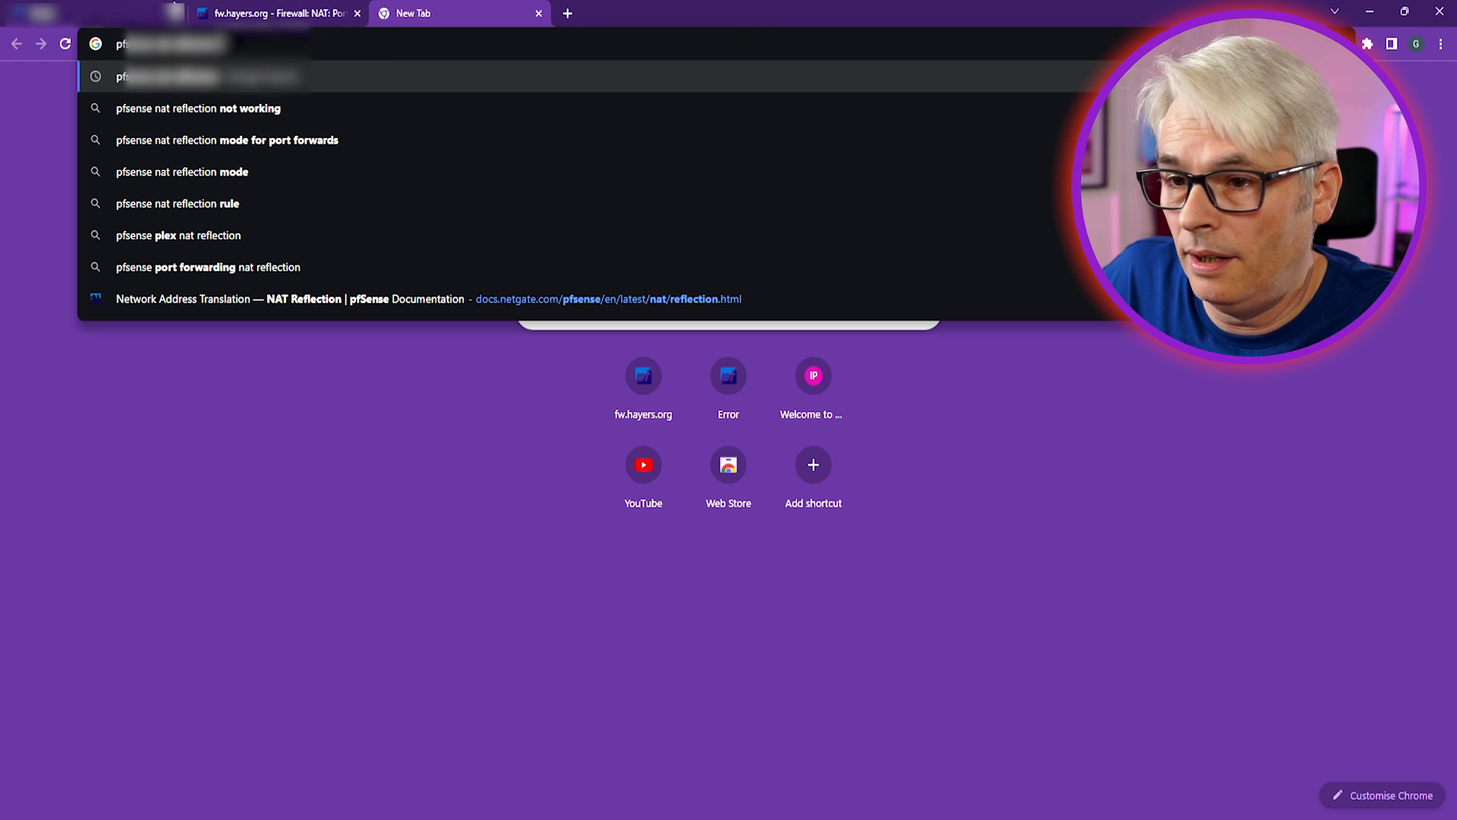
key(Return)
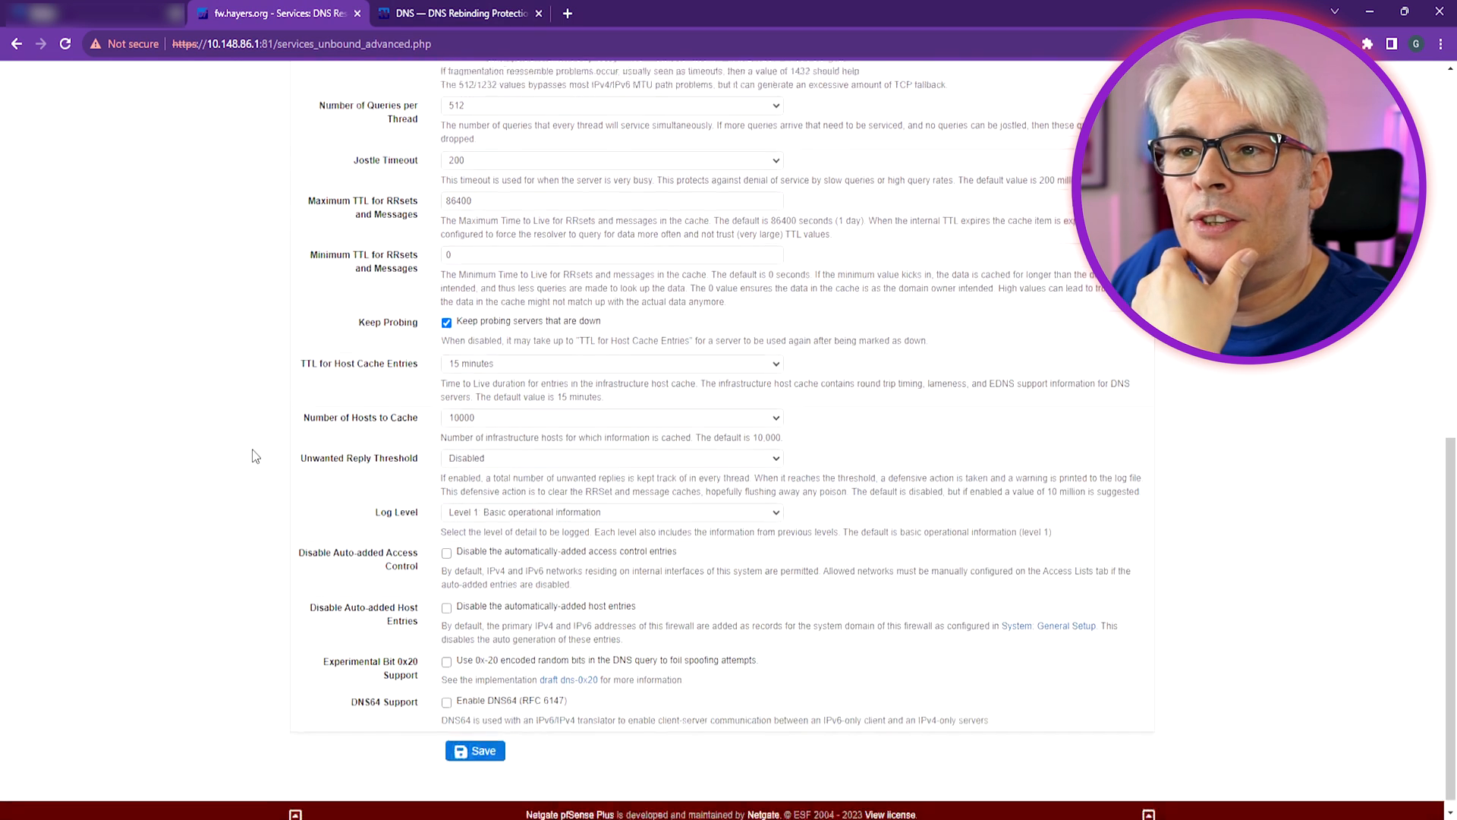
Reload the DNS Resolver General Settings and bring up the DNS Rebinding Protection docs
click(412, 12)
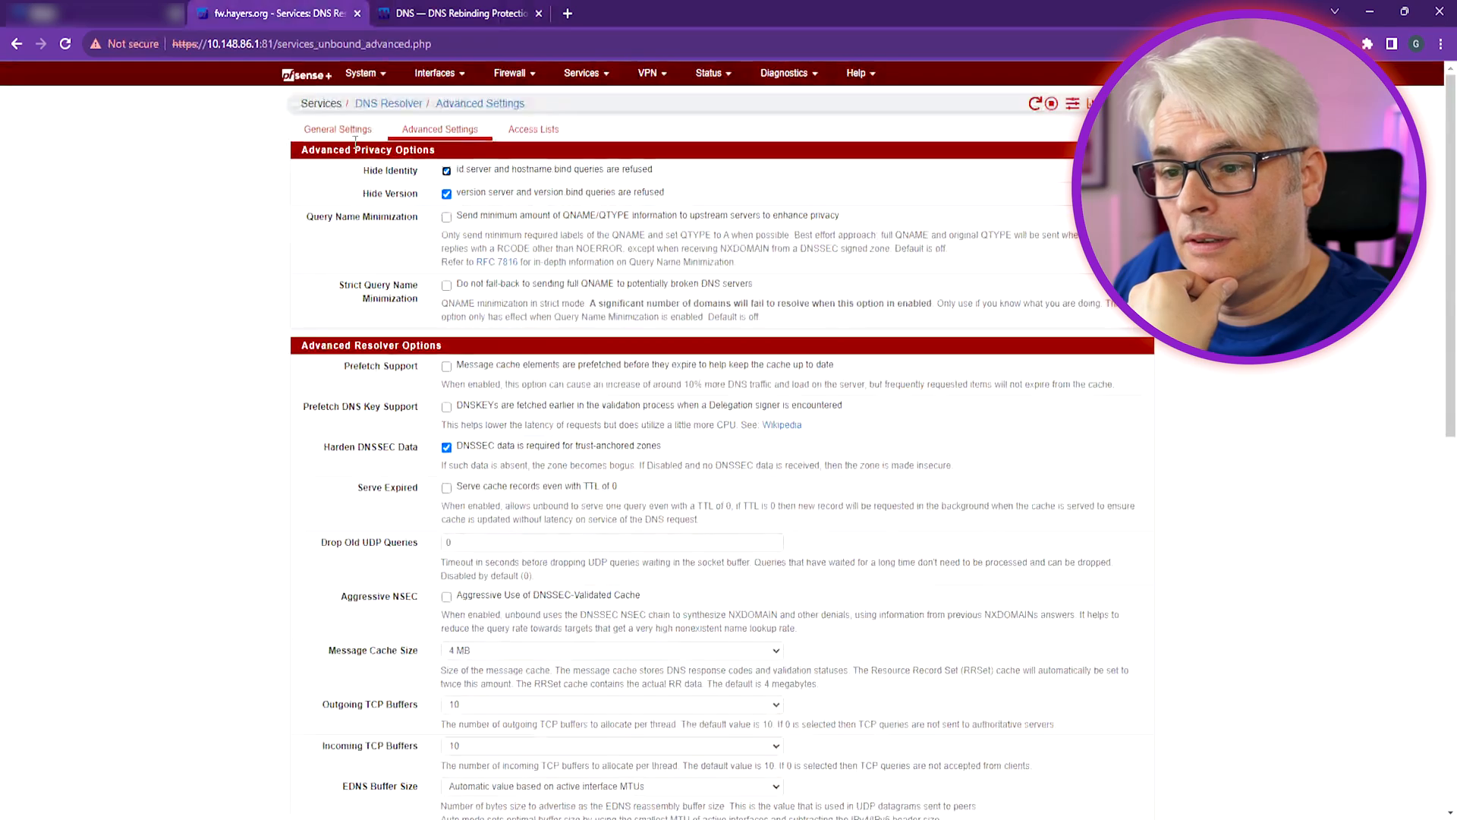
click(355, 140)
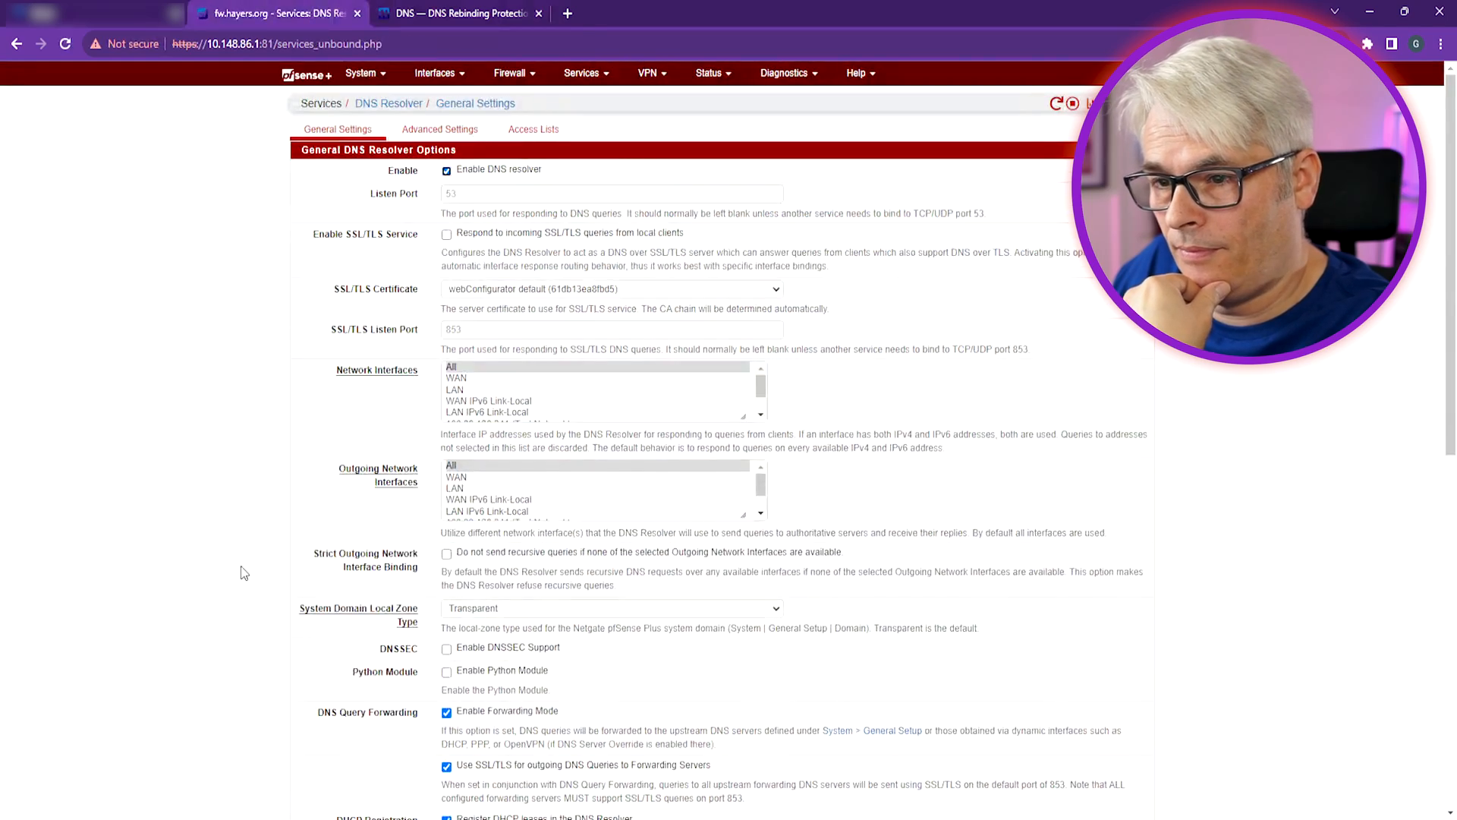
key(ctrl+Tab)
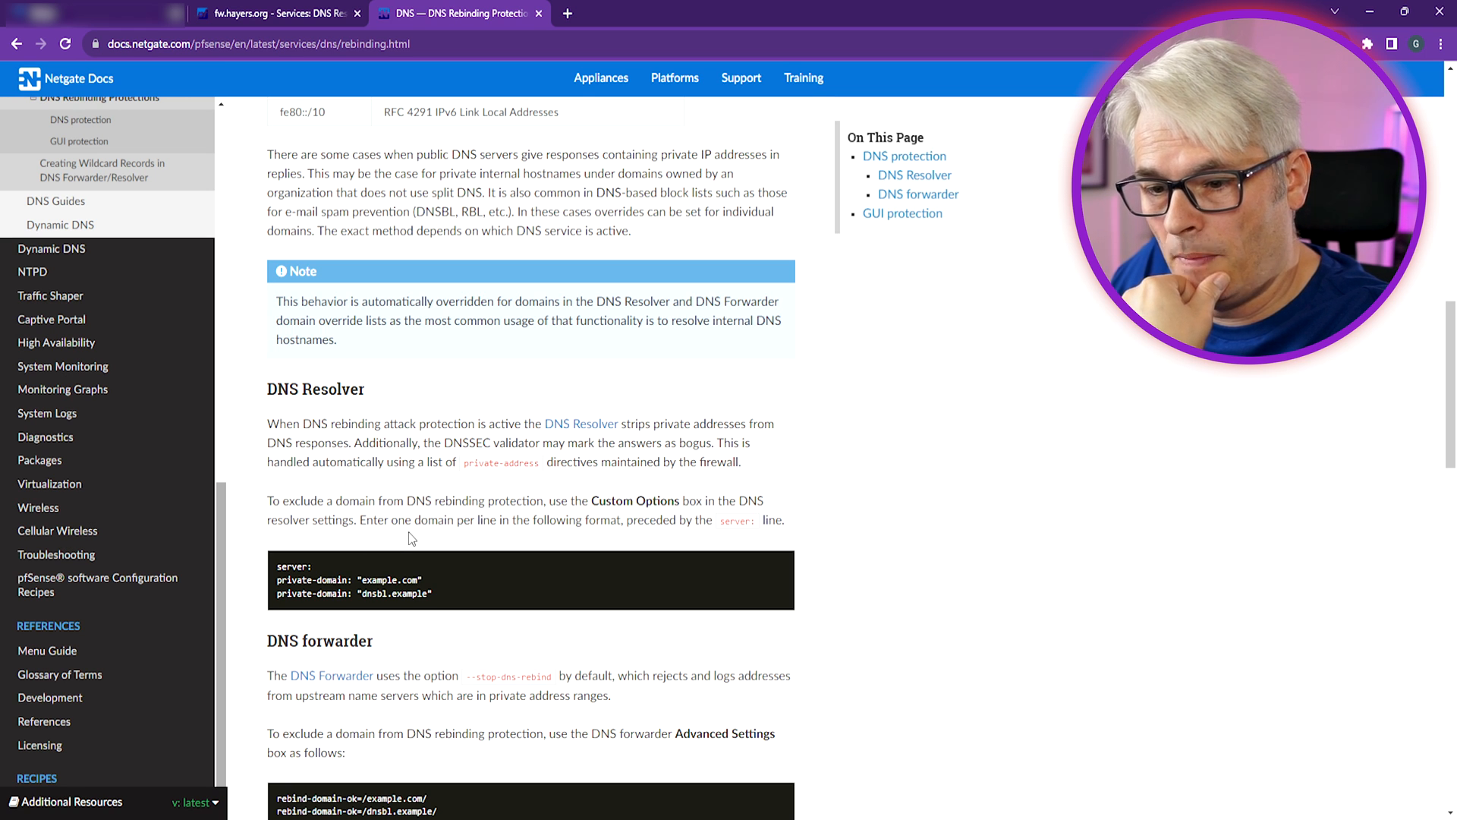
Paste the docs' server: and private-domain example lines into the DNS Resolver Custom options
scroll(411, 538, down, 3)
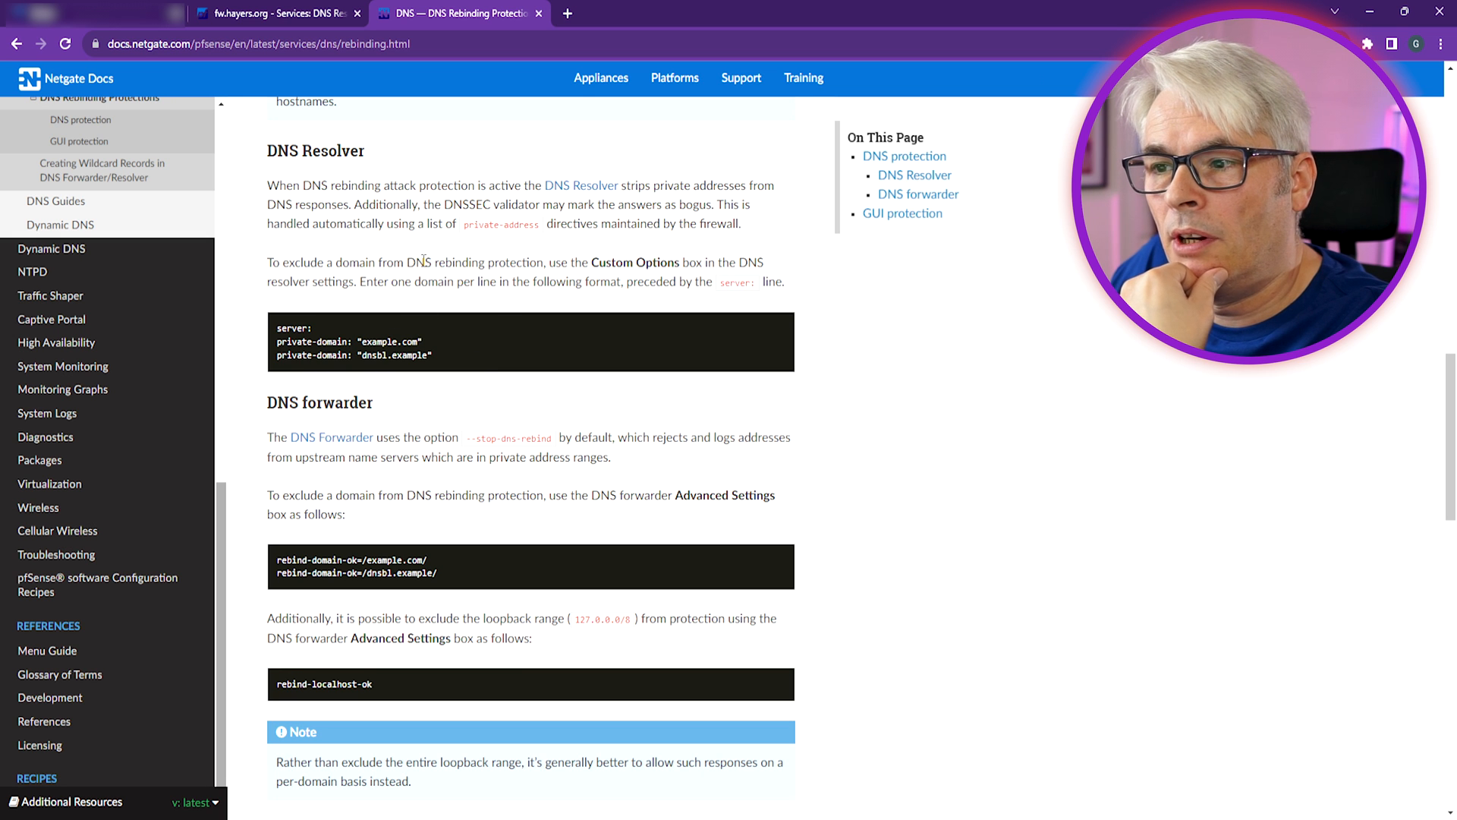
click(343, 17)
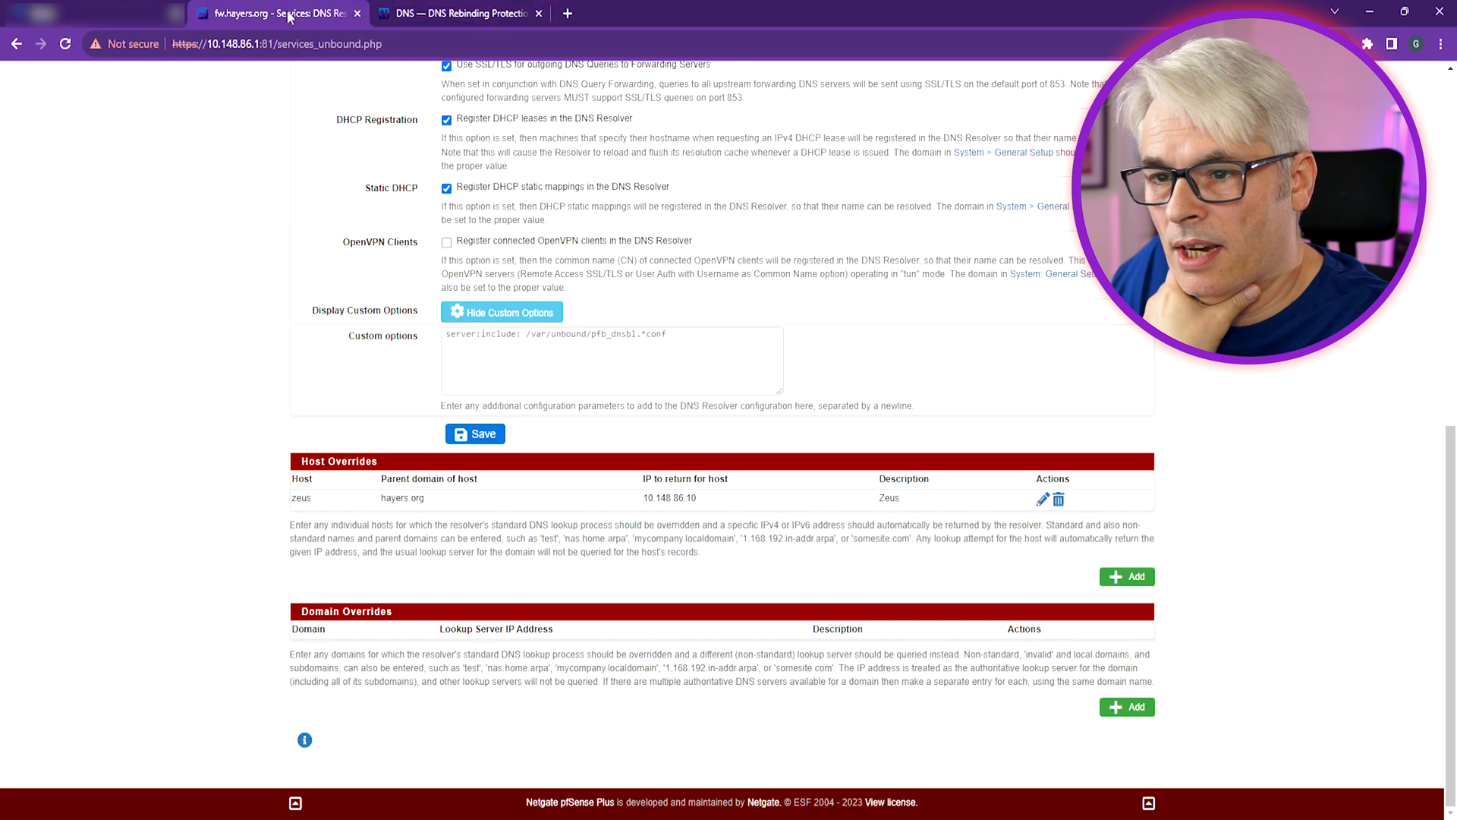
click(706, 362)
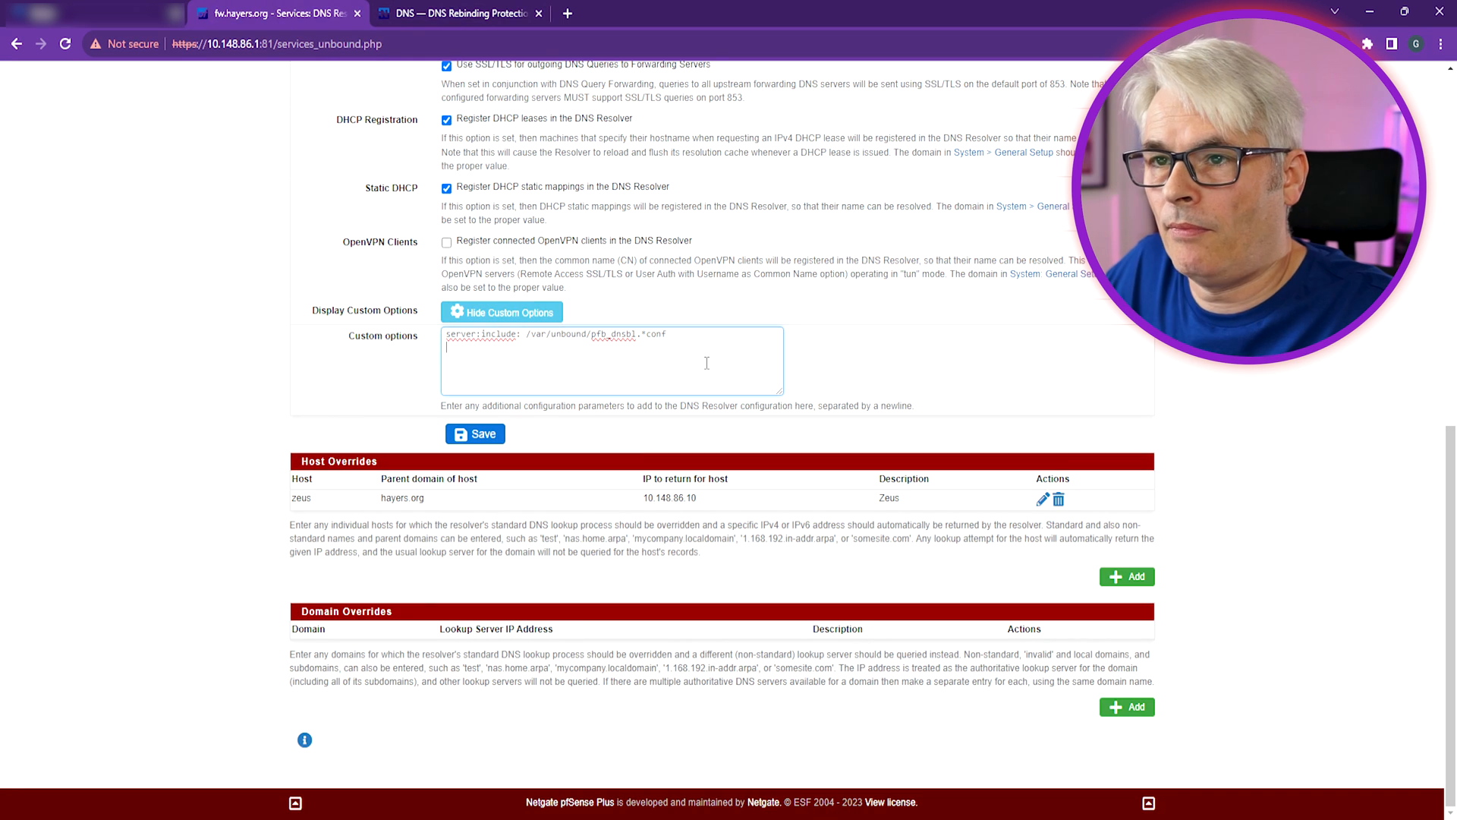
click(455, 13)
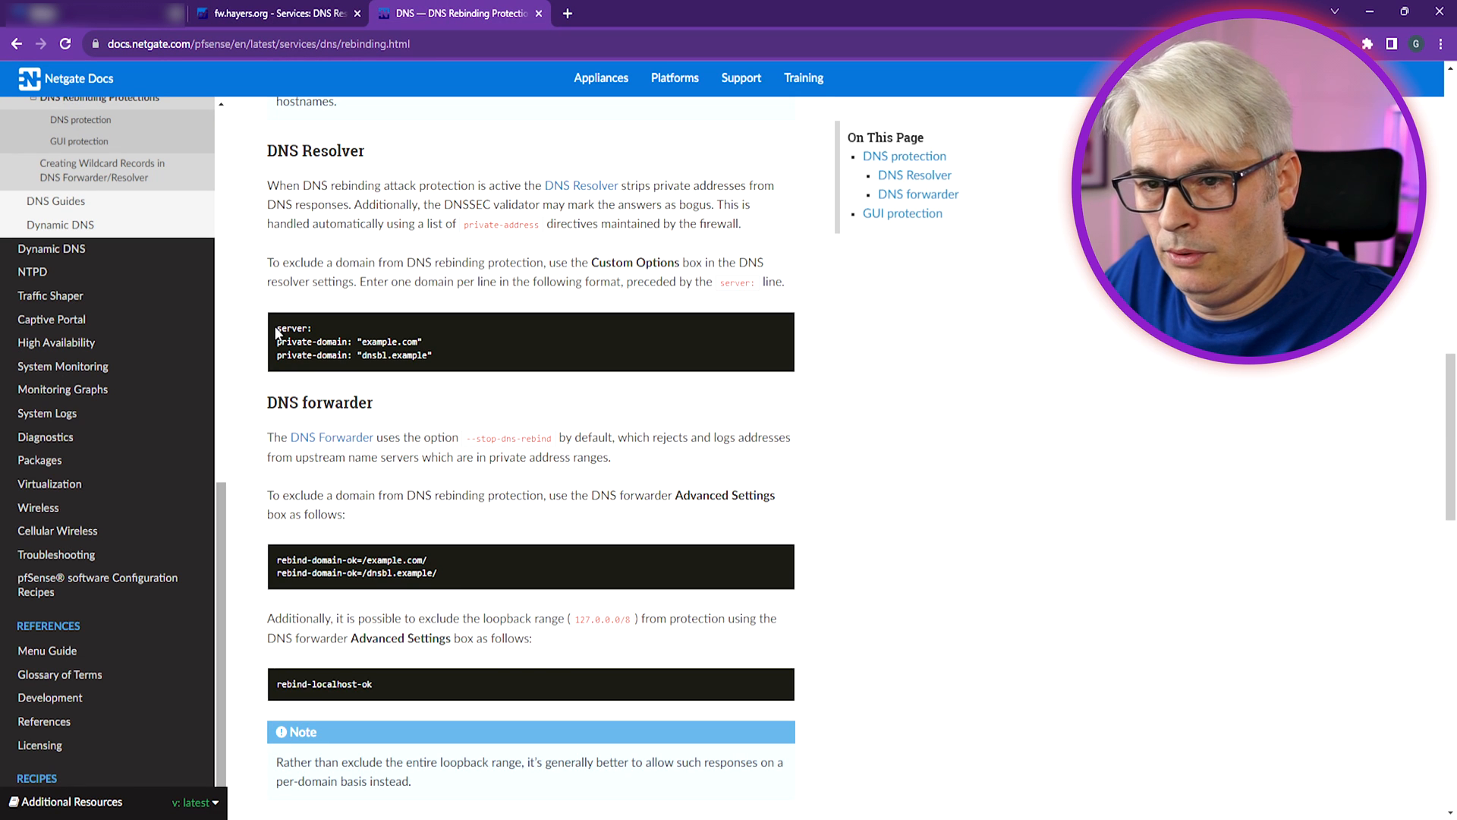
drag(278, 331, 424, 340)
key(ctrl+c)
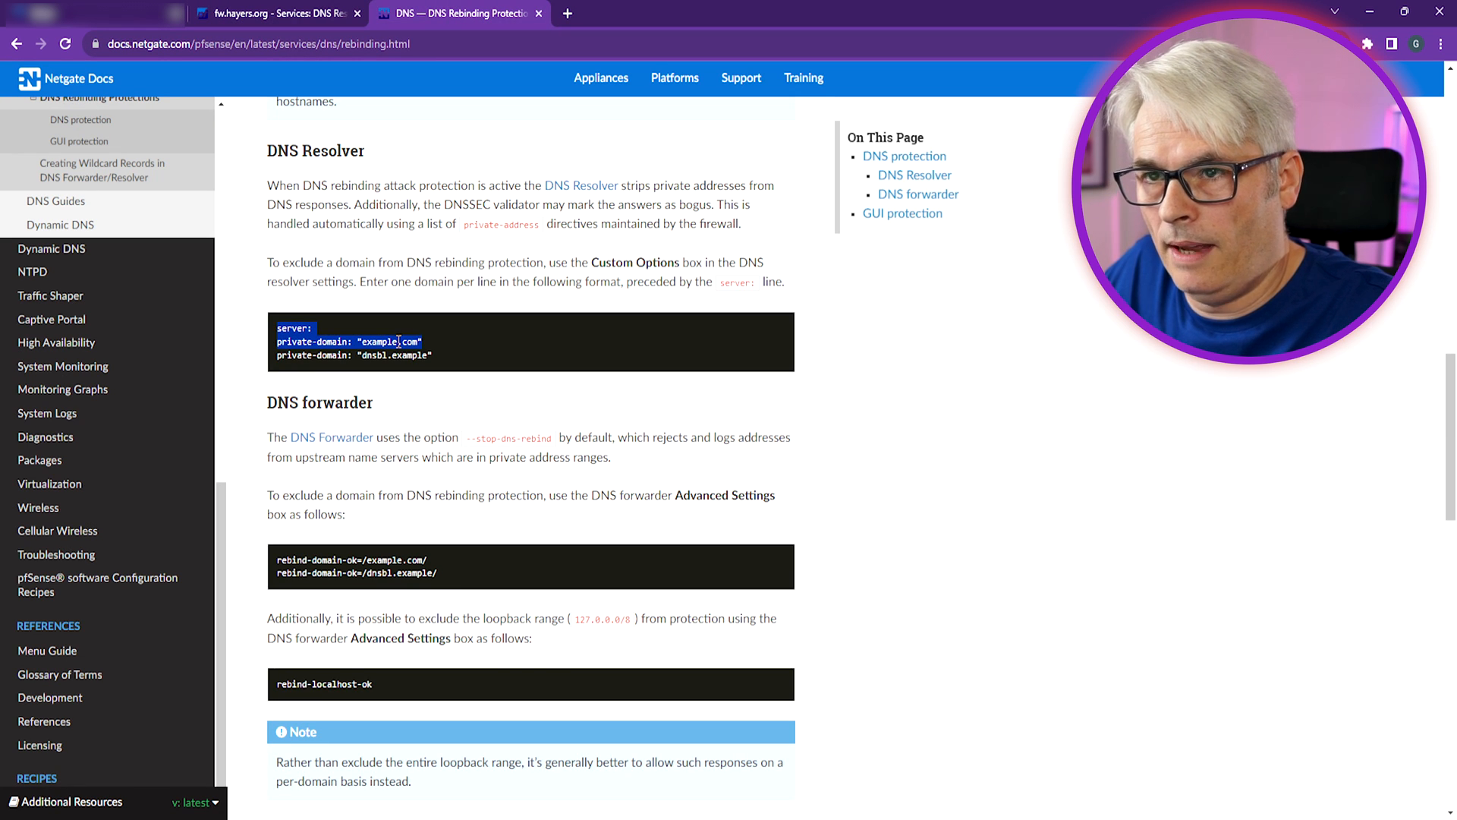
click(277, 13)
key(ctrl+v)
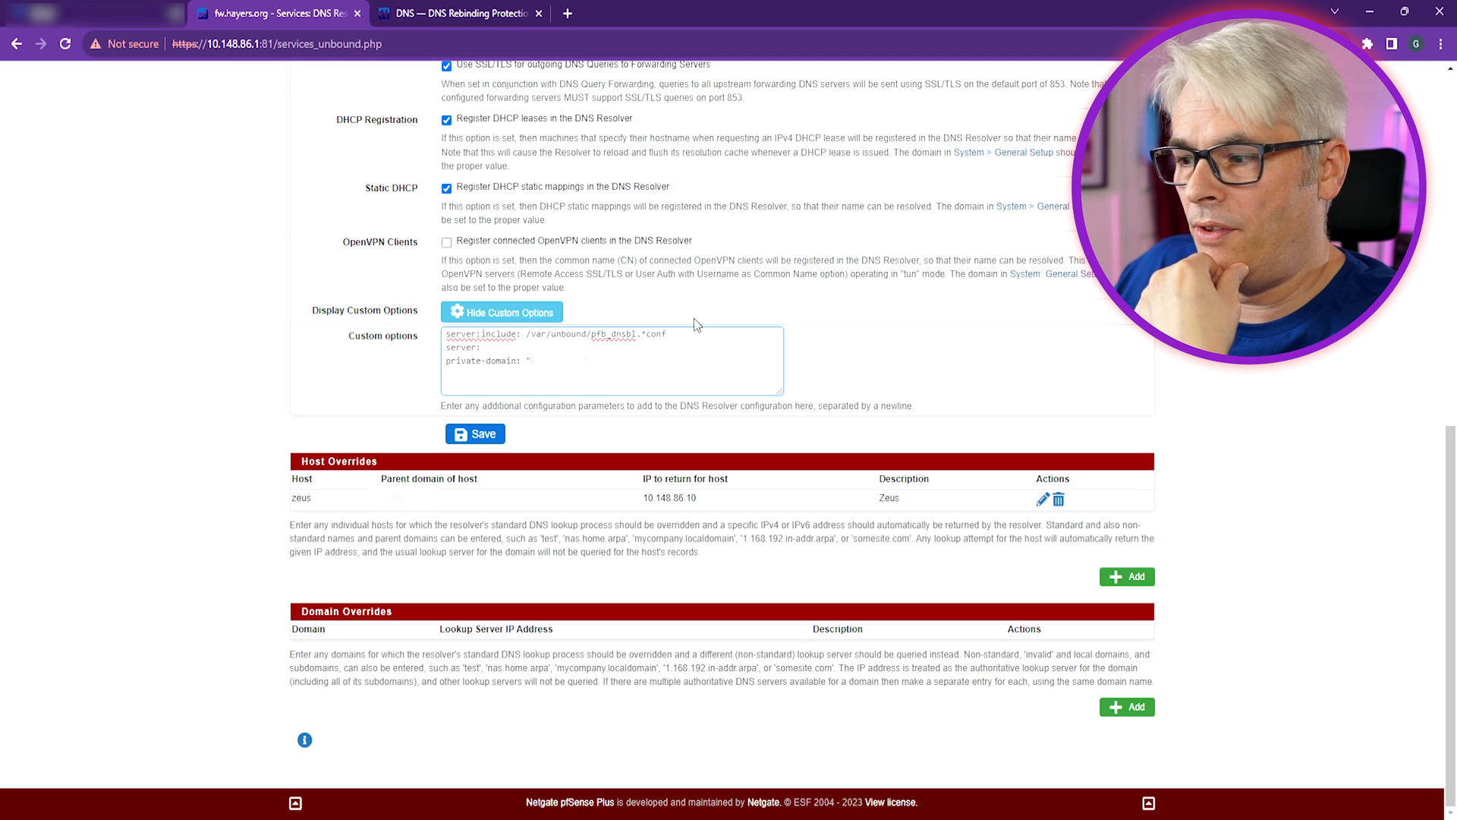
click(585, 712)
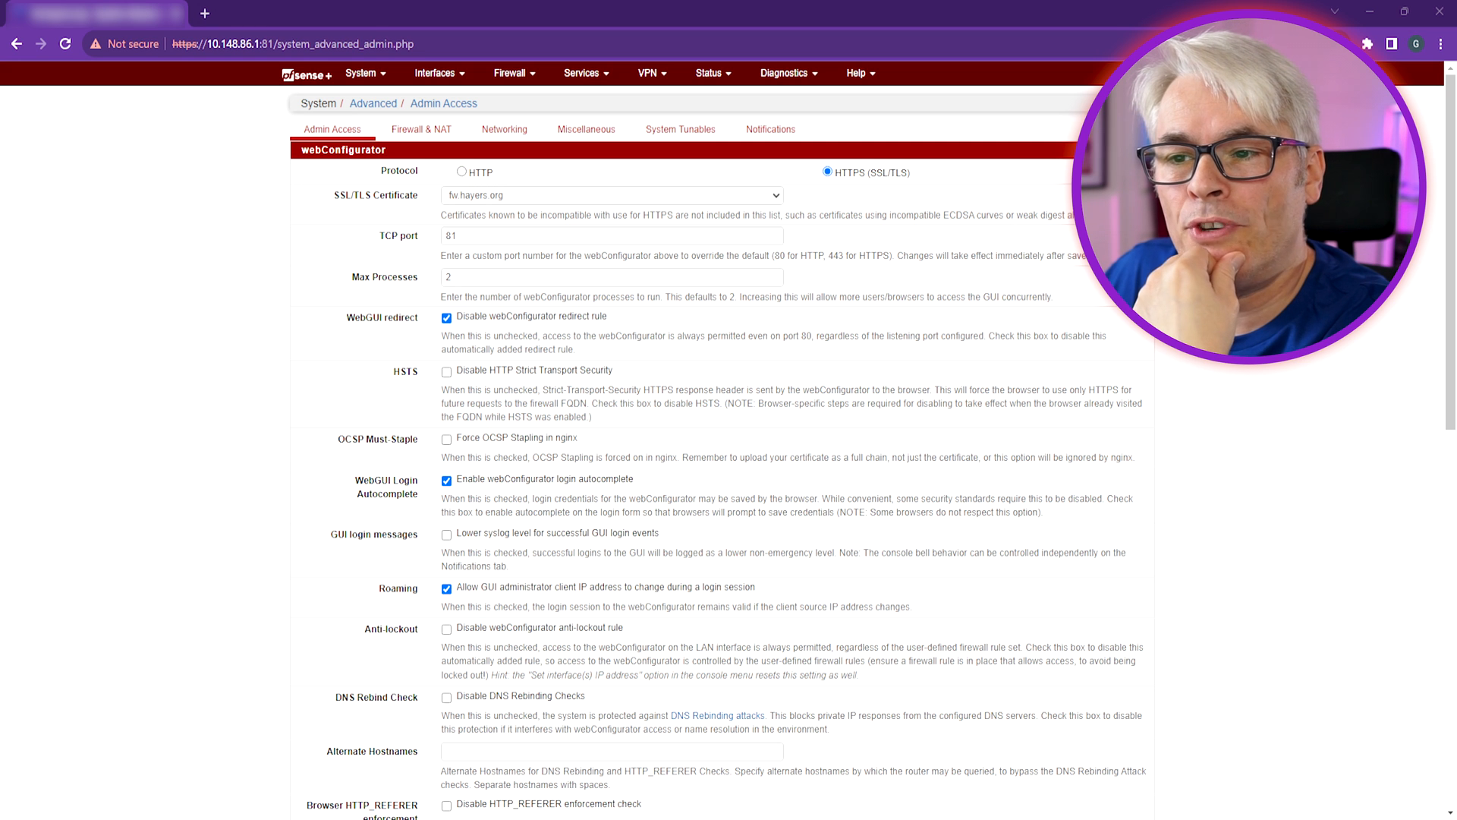
Highlight the WebGUI redirect option, then load test.hayers.org to confirm nginx responds
drag(661, 341, 804, 354)
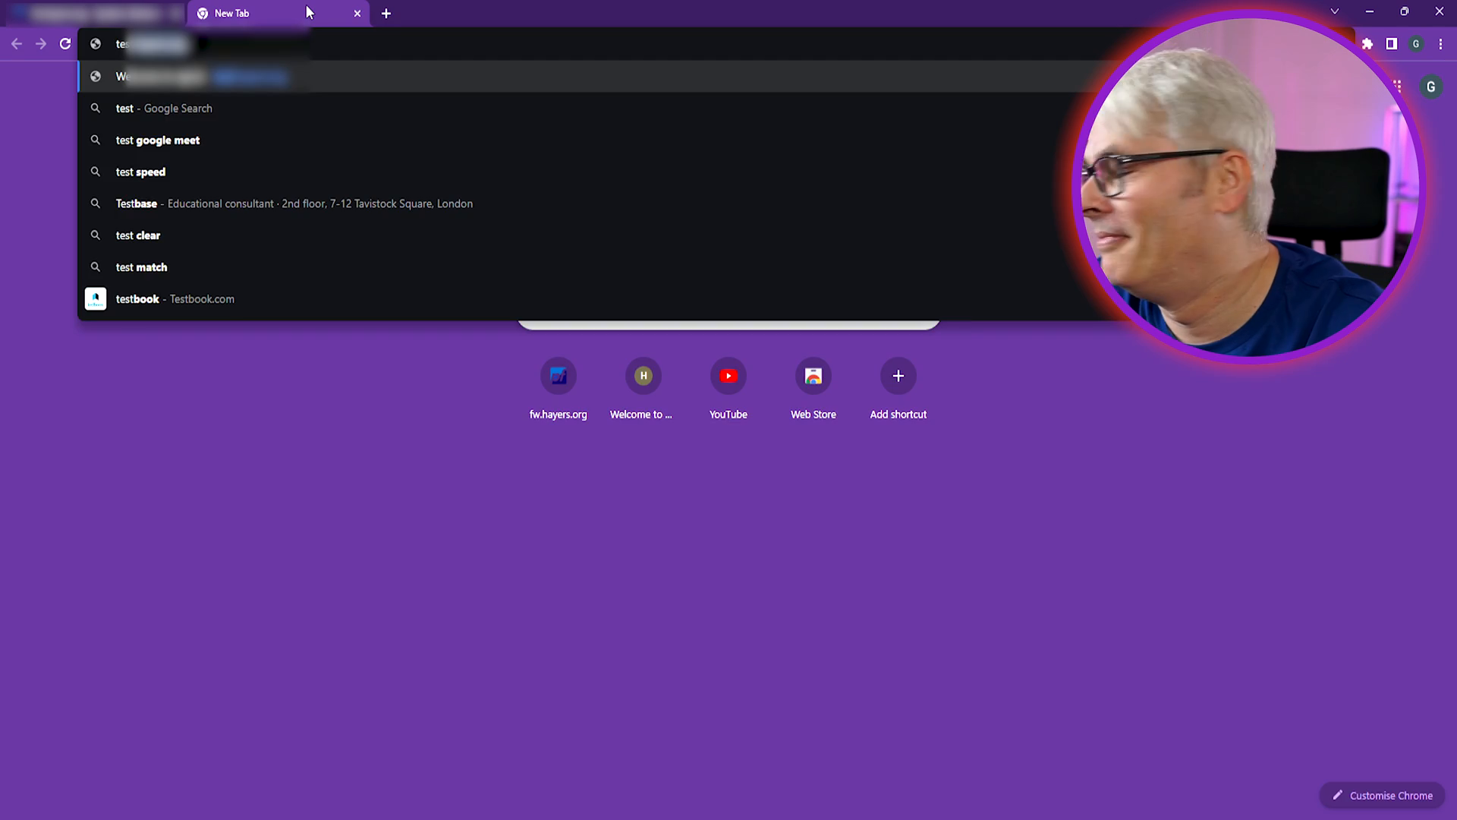
text(.hayers.org)
key(Return)
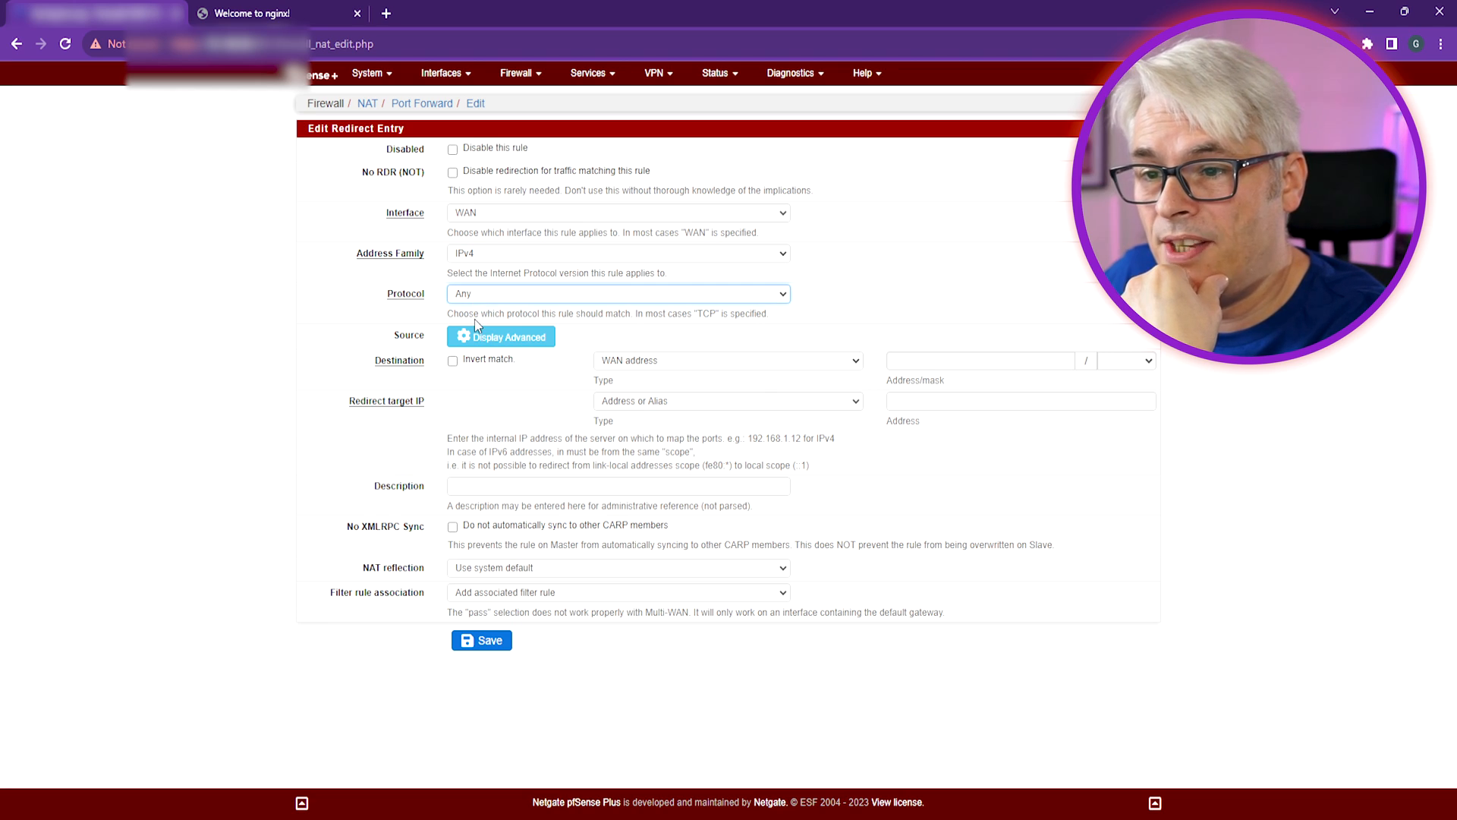
Set the new port-forward rule to TCP with destination port range 20 to 20
click(475, 319)
click(617, 407)
text(2)
text(0)
key(Tab)
key(Tab)
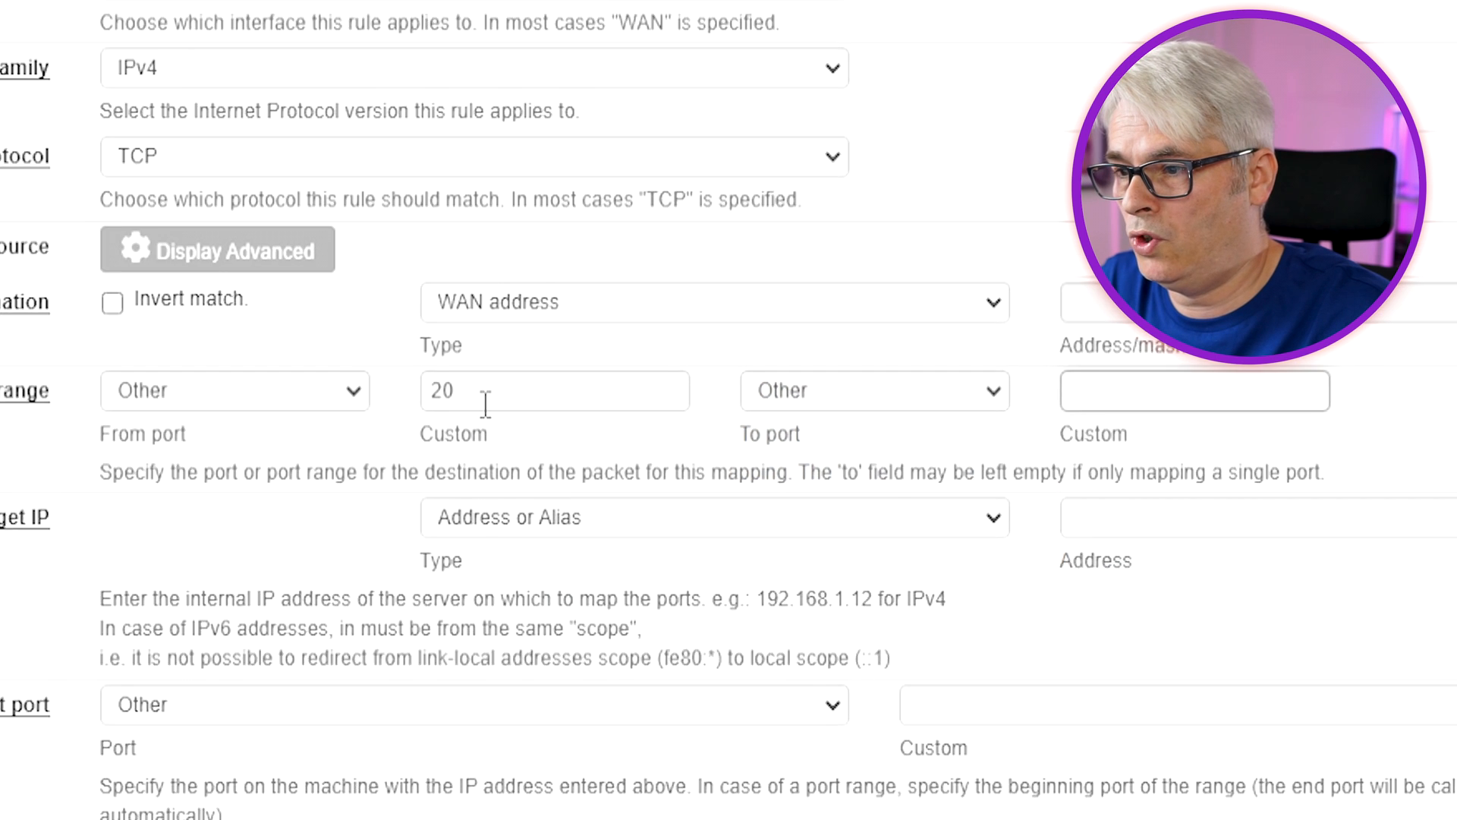
text(20)
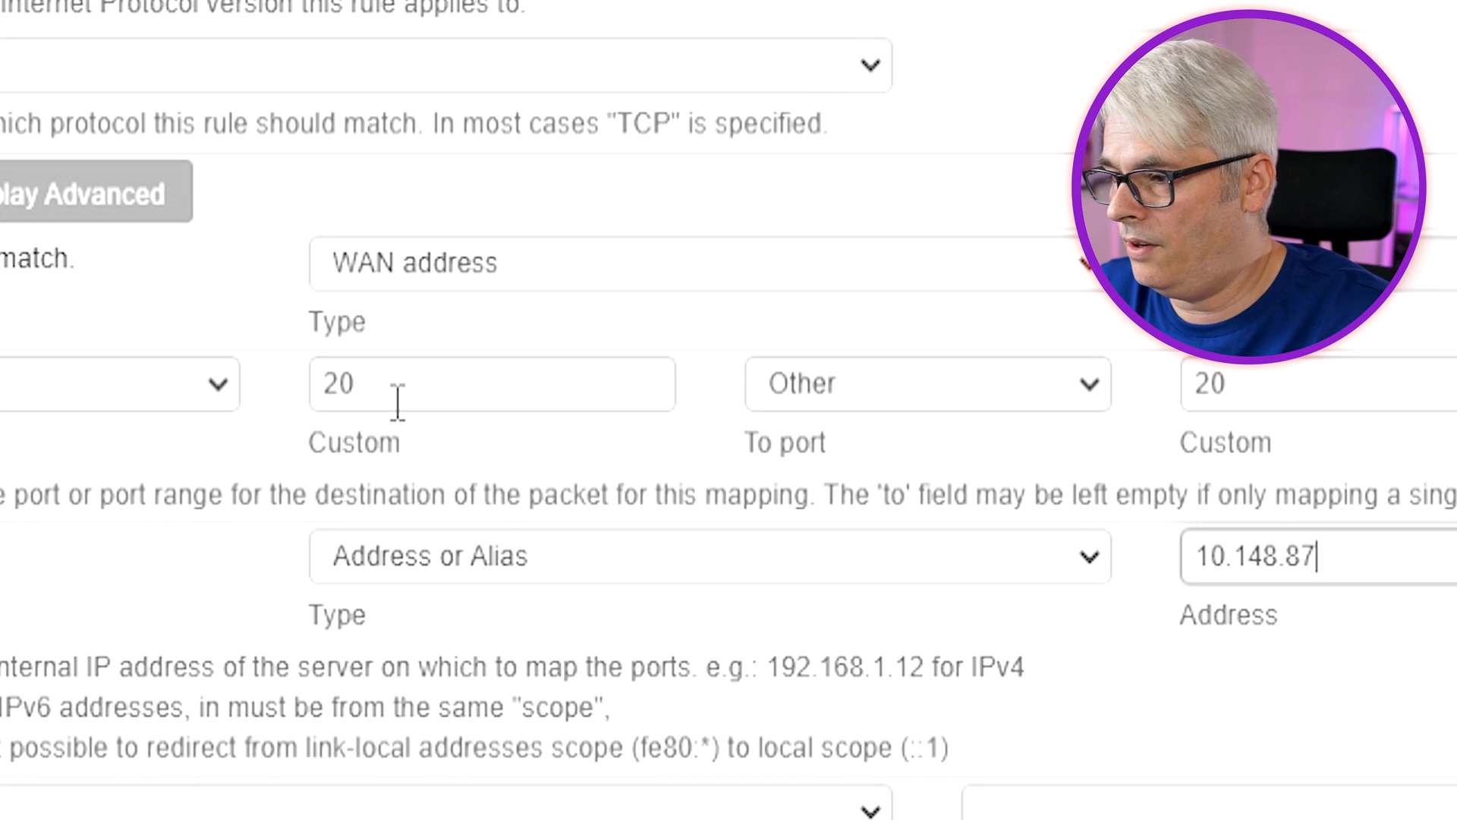
click(1120, 812)
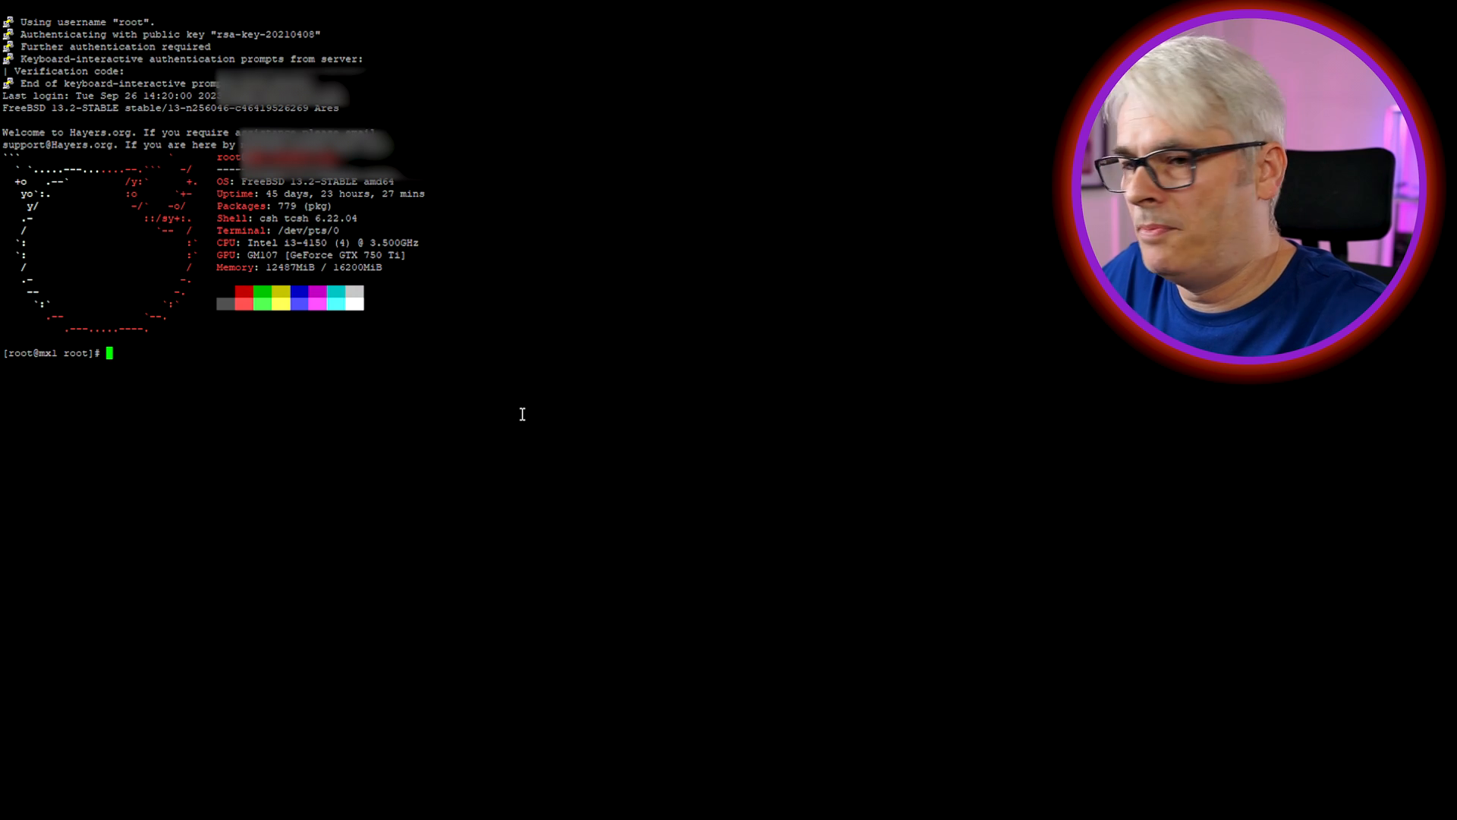
Clear the PuTTY terminal, save the port-forward rule, and SSH as root to the forwarded host
text(ar)
key(Return)
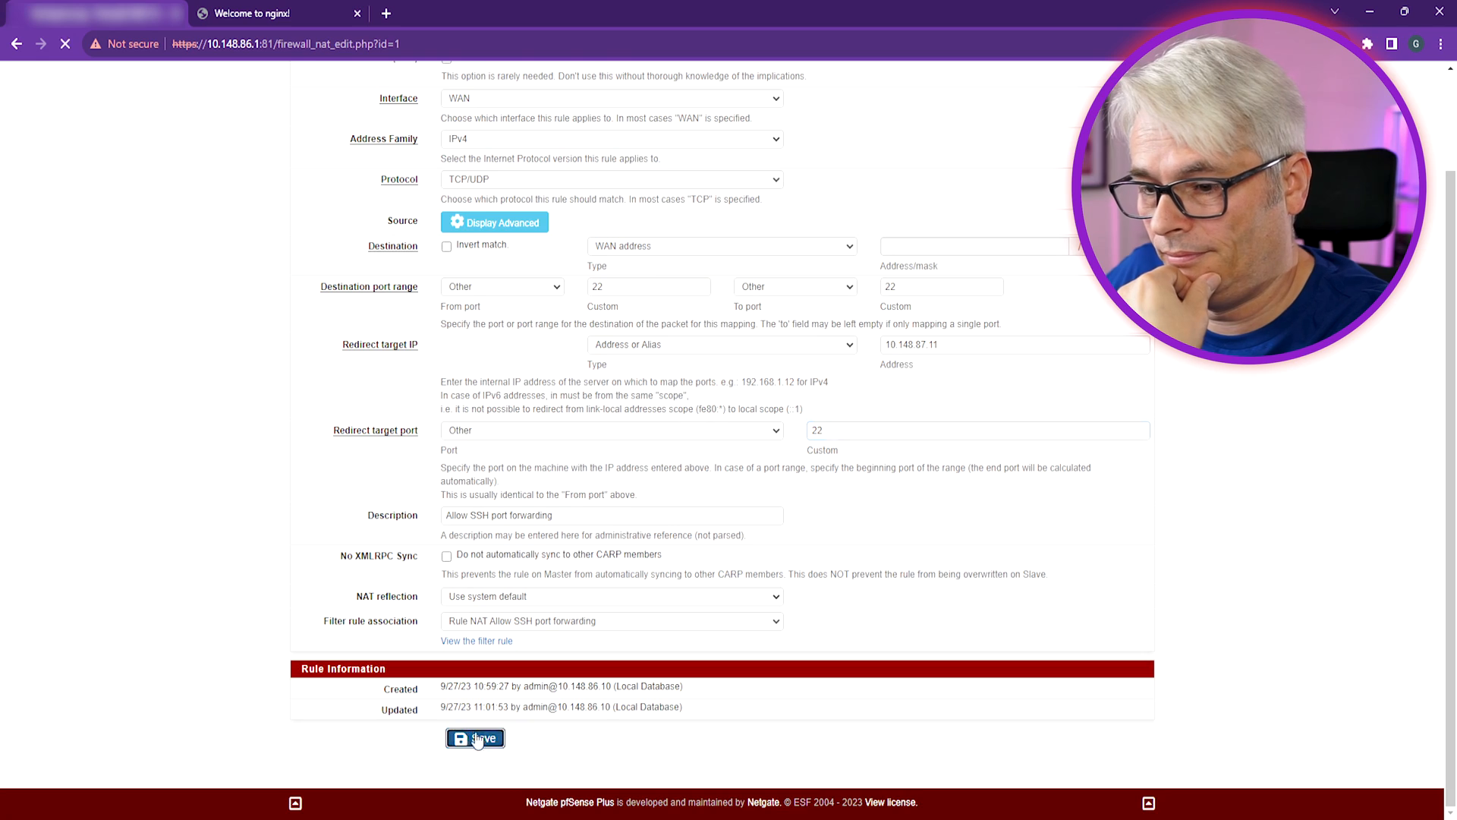
click(459, 740)
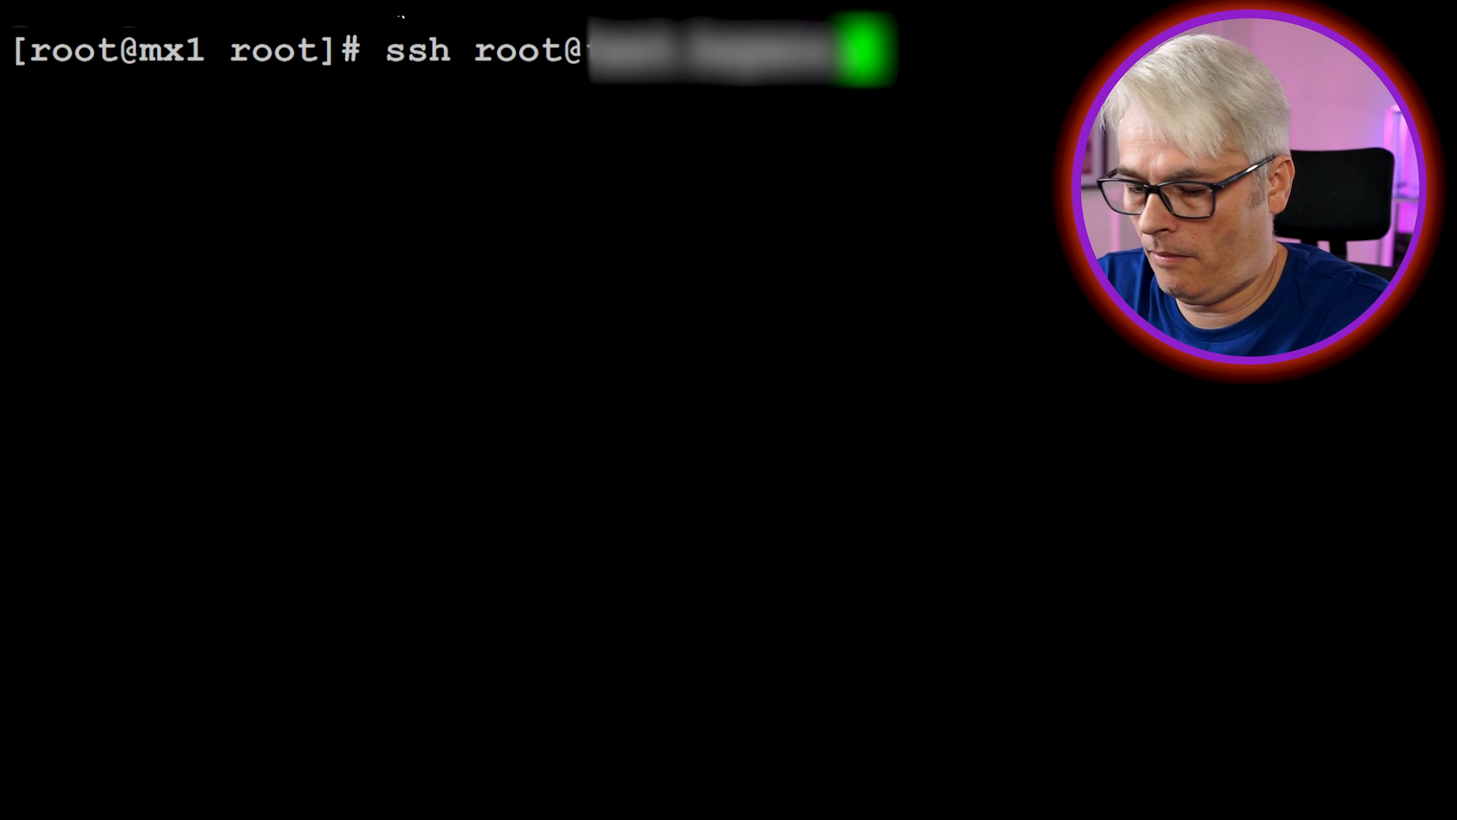
key(Return)
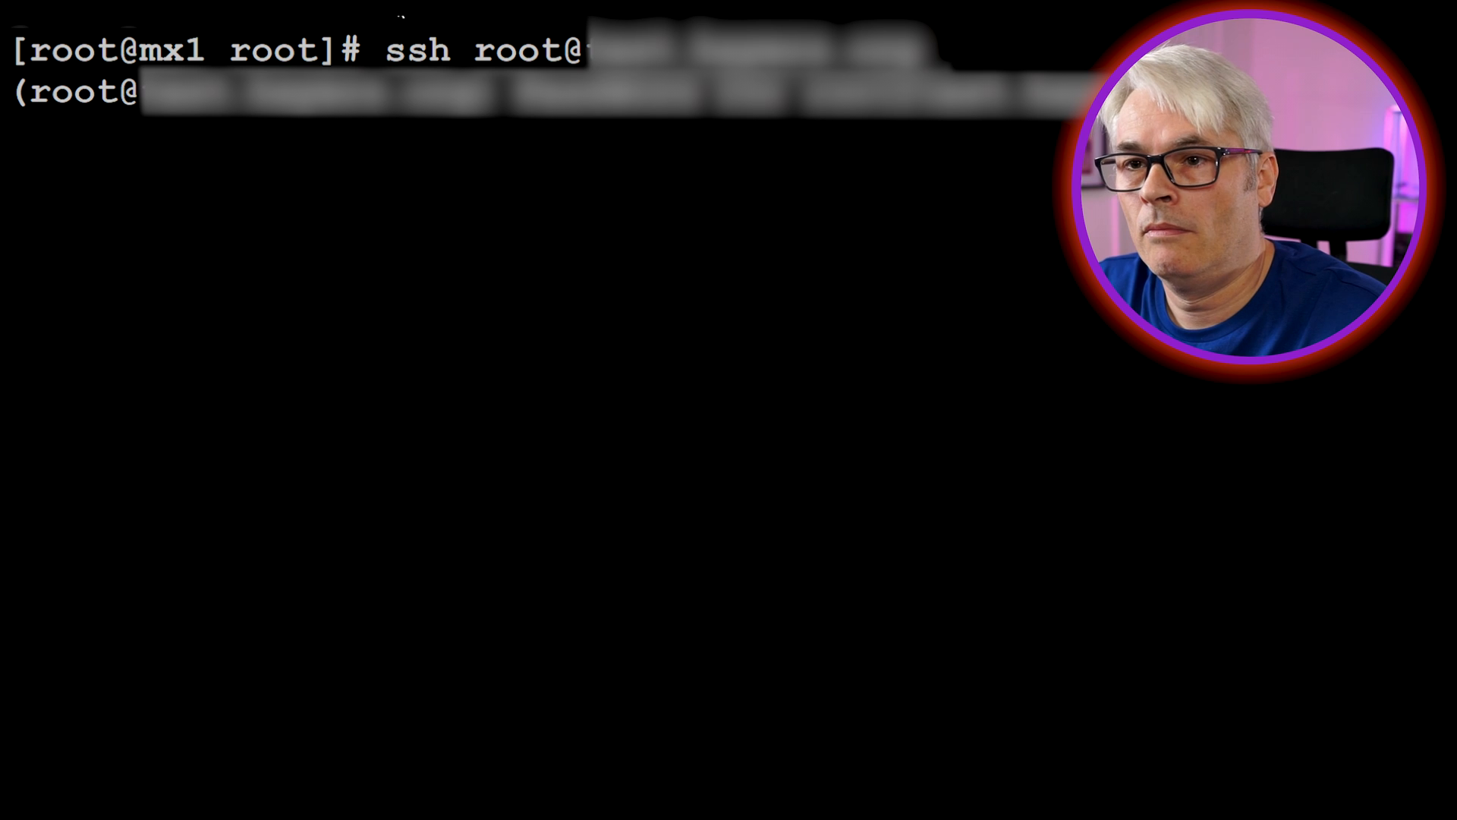